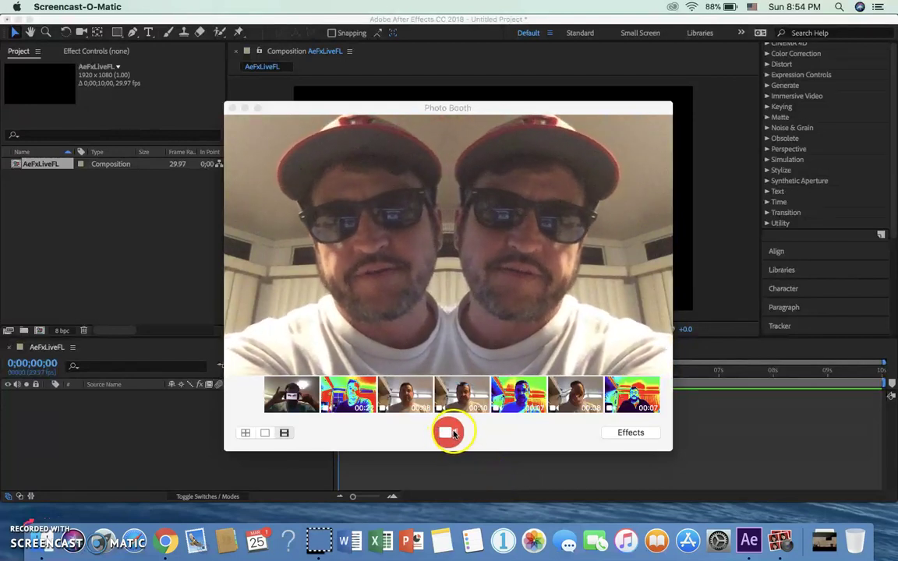
Step: Record an 11-second webcam clip in Photo Booth with the mirrored effect applied
left_click(450, 433)
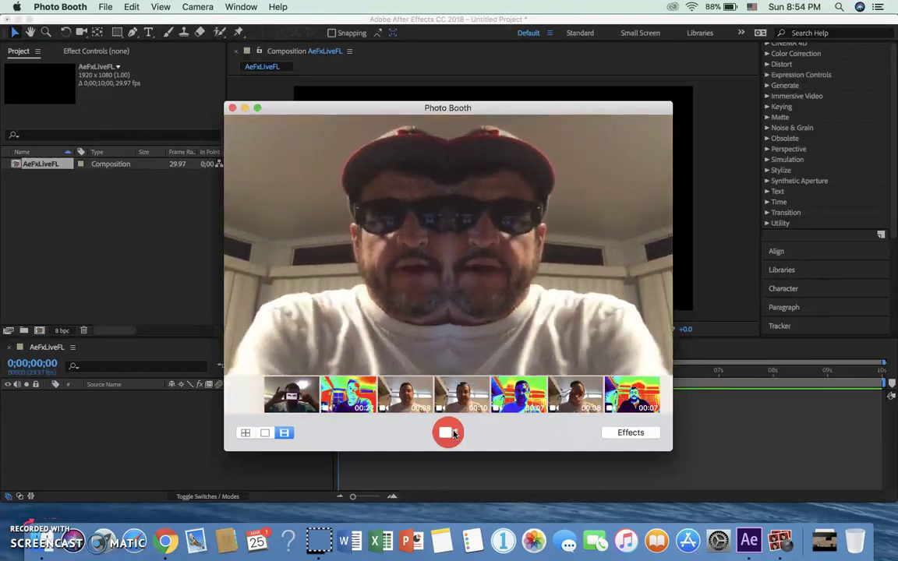
key("super+Left")
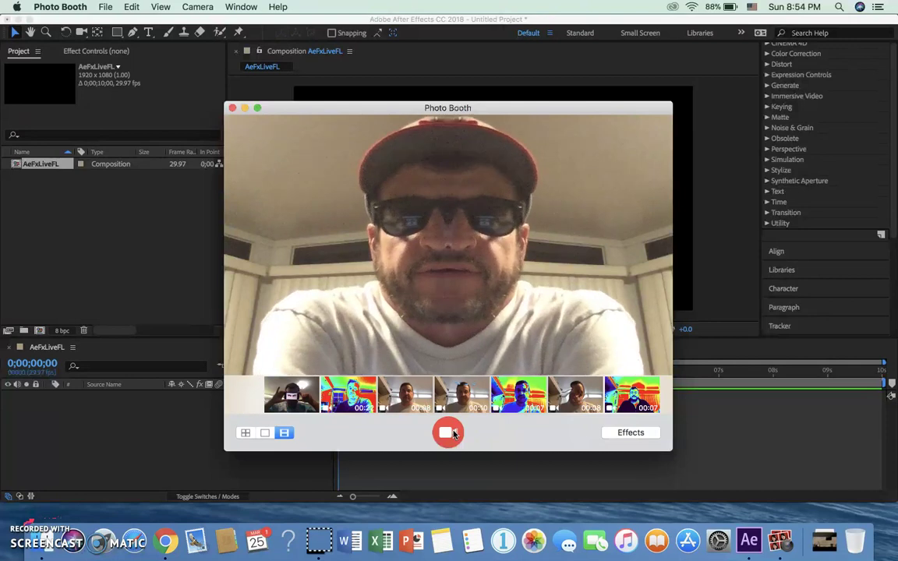
key("super+Right")
left_click(453, 434)
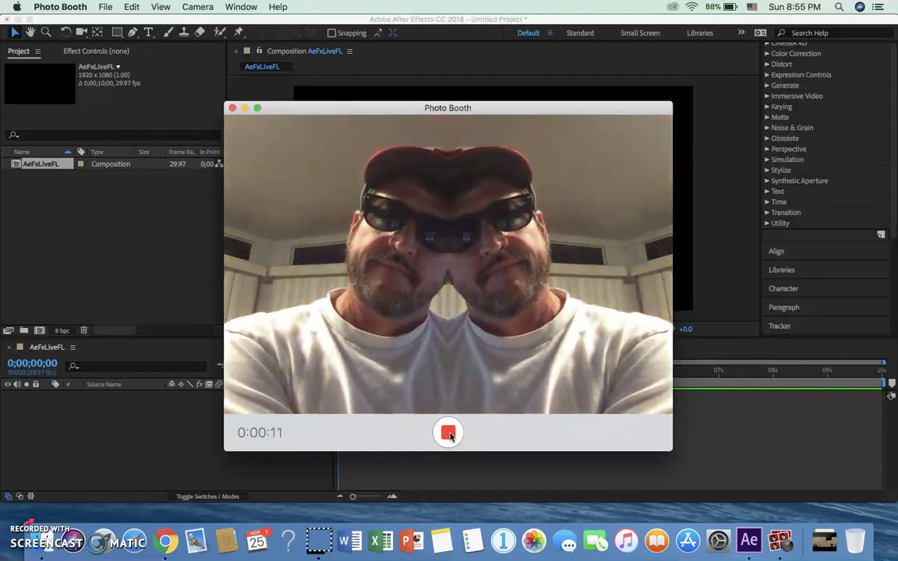
left_click(448, 433)
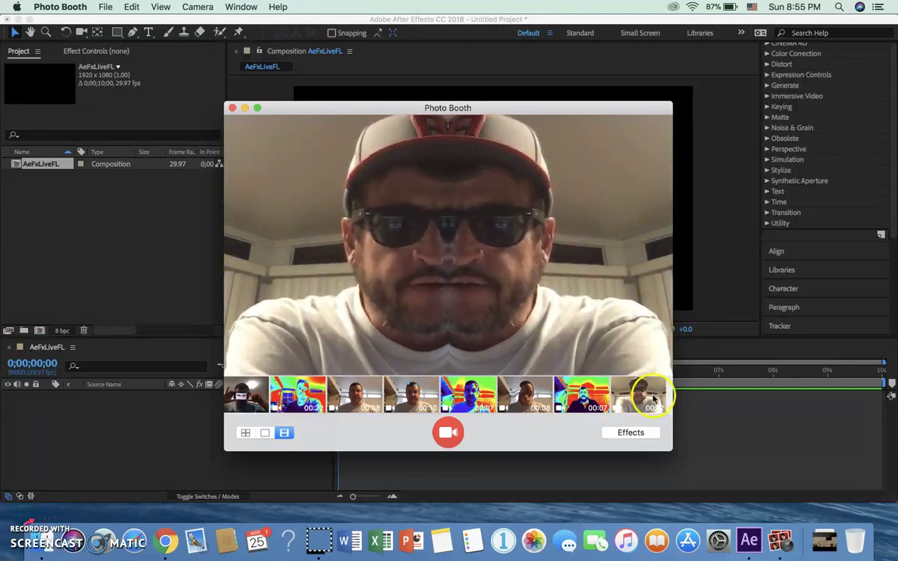
Step: Add the new mirrored clip to the Photos library through Share > Add to Photos
right_click(653, 398)
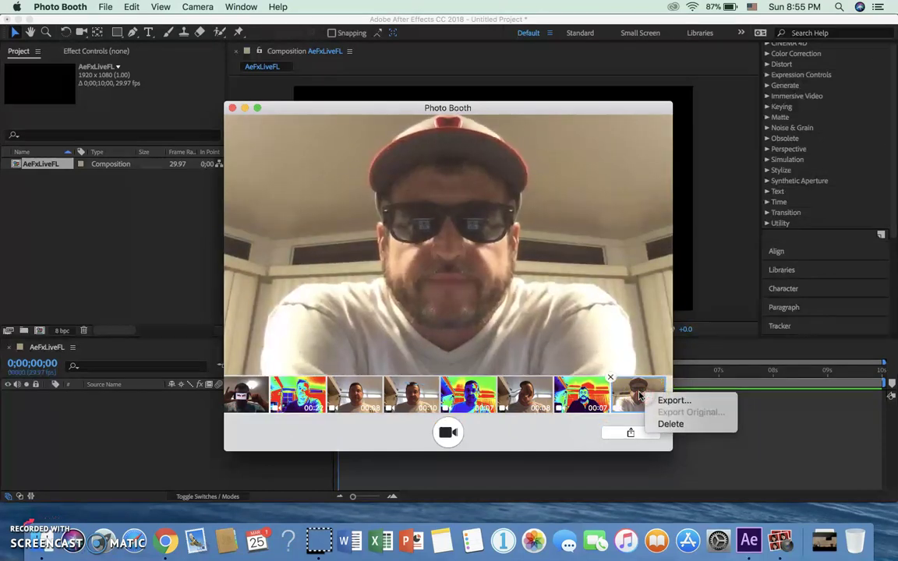
right_click(630, 390)
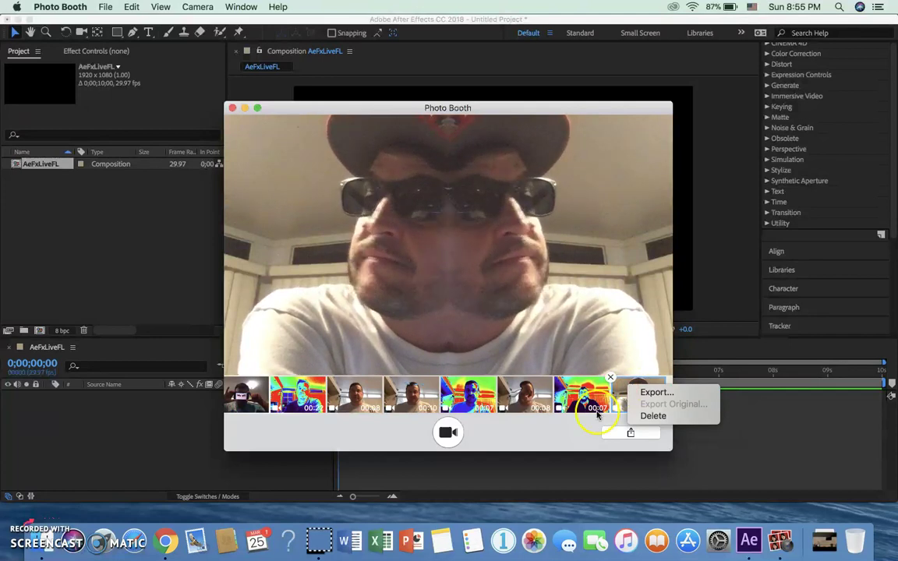
left_click(590, 419)
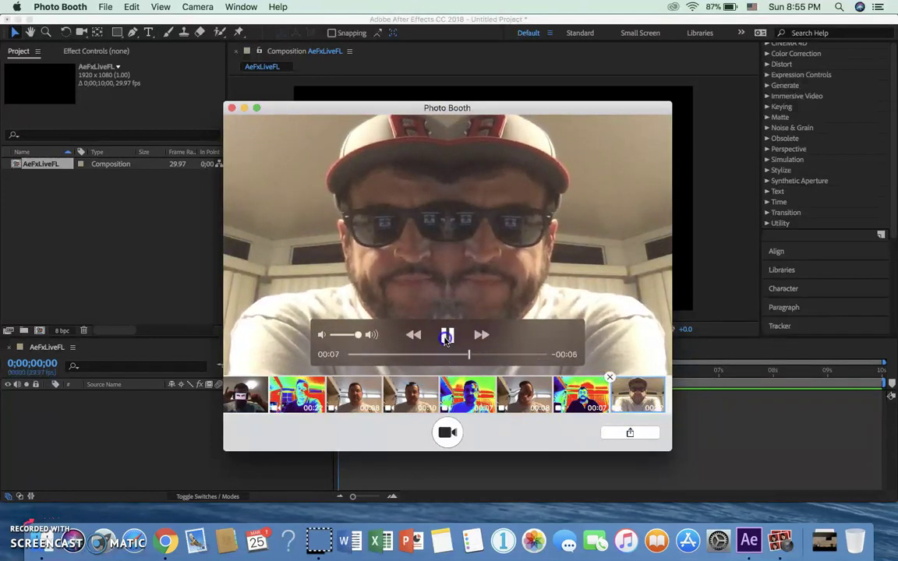
left_click(632, 433)
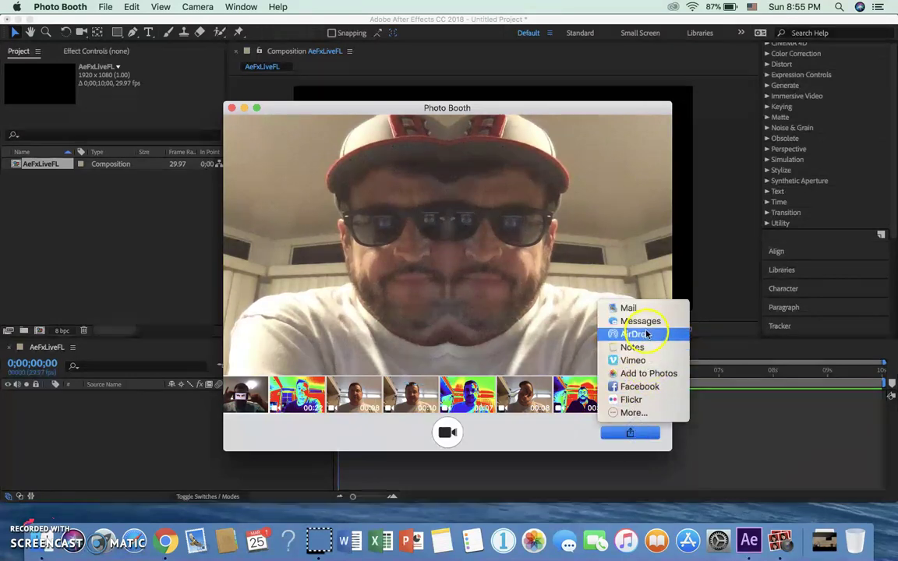
left_click(657, 373)
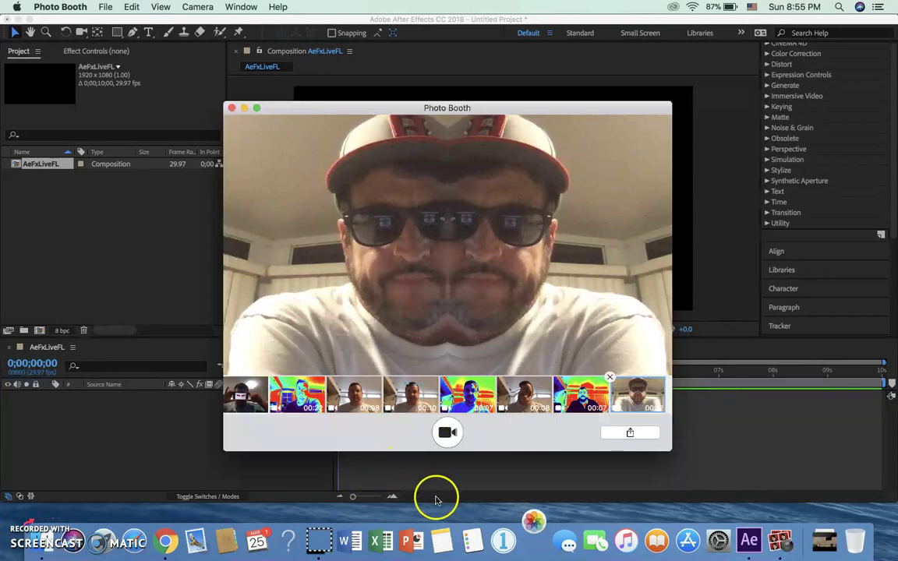
left_click(534, 538)
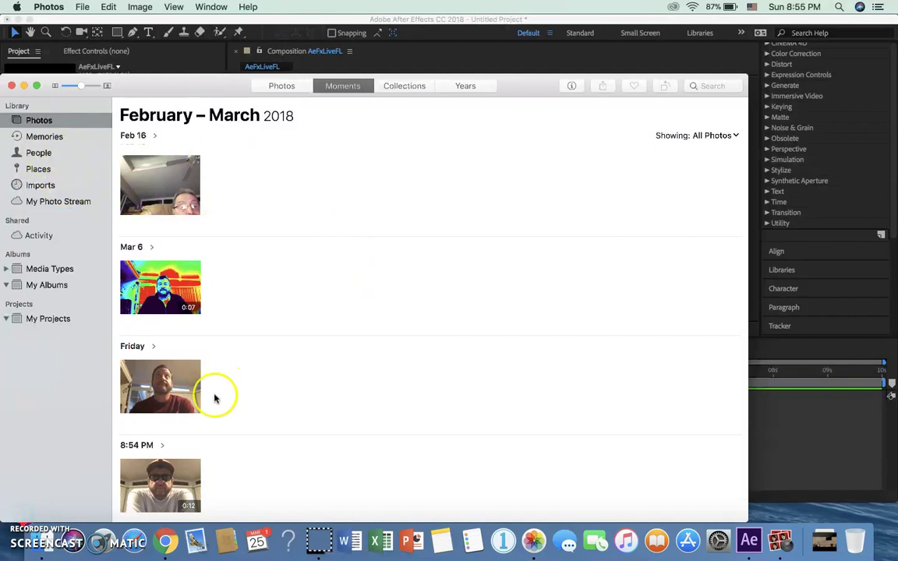
Step: Check the 0:12 clip under 8:54 PM in Photos, then minimize the library
scroll(283, 444, "up", 5)
scroll(216, 459, "down", 6)
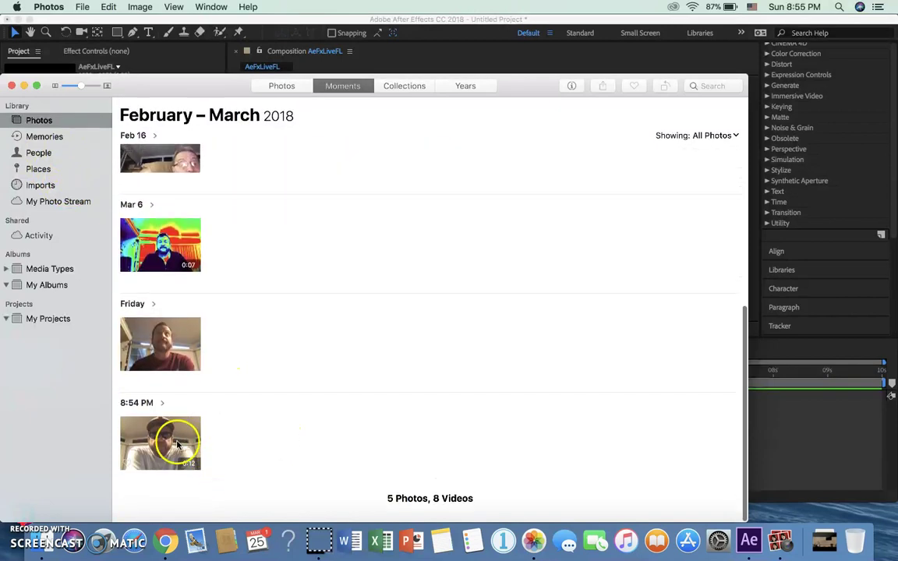
left_click(191, 440)
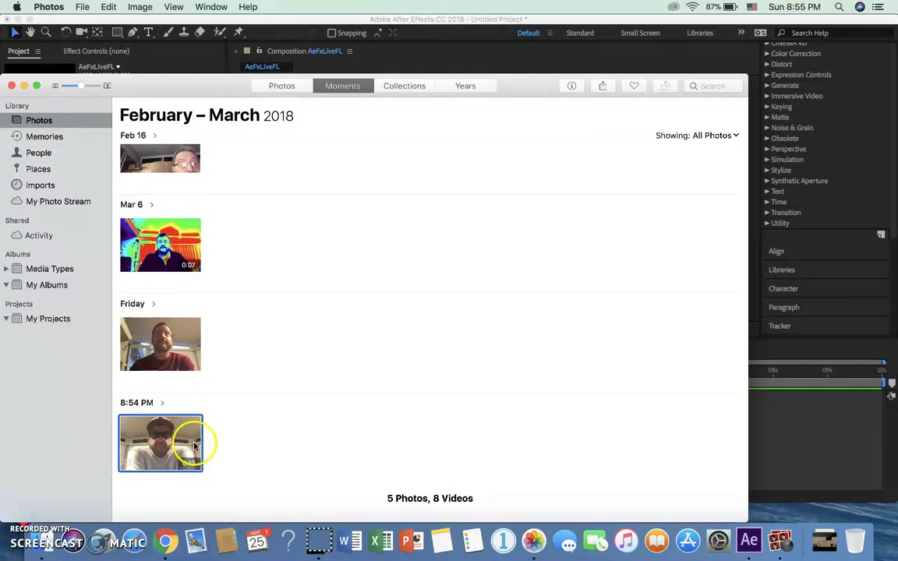
left_click(207, 435)
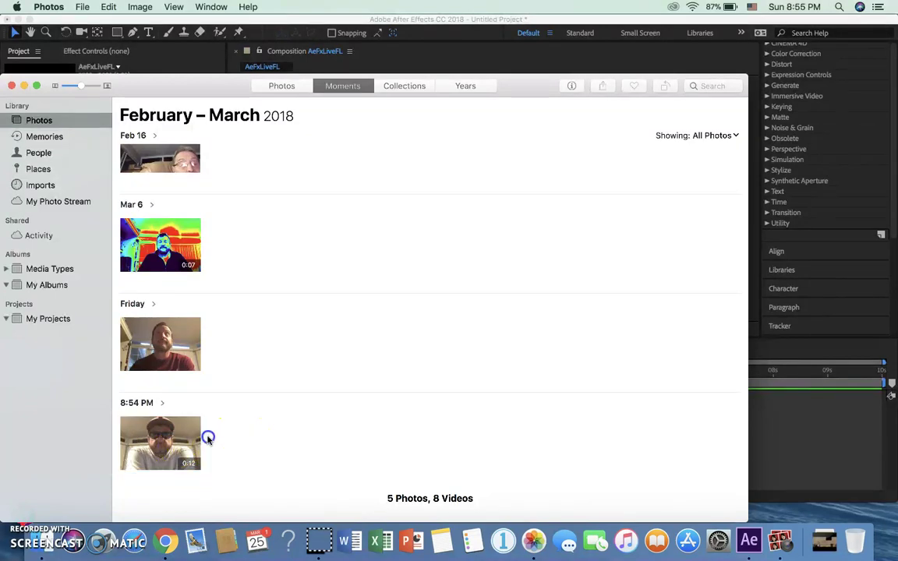
left_click(24, 85)
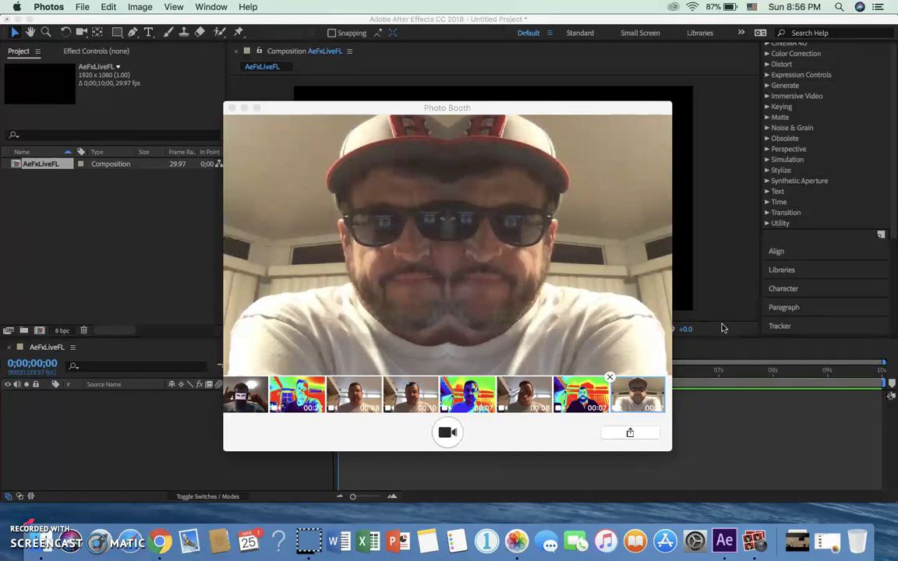
Step: Close Photo Booth and quit After Effects without saving the old project
left_click(233, 109)
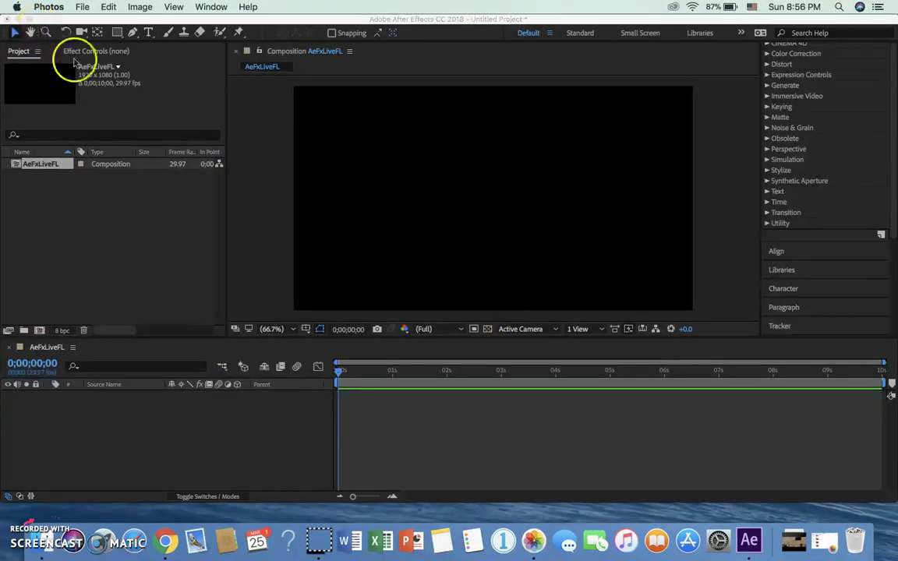
left_click(242, 217)
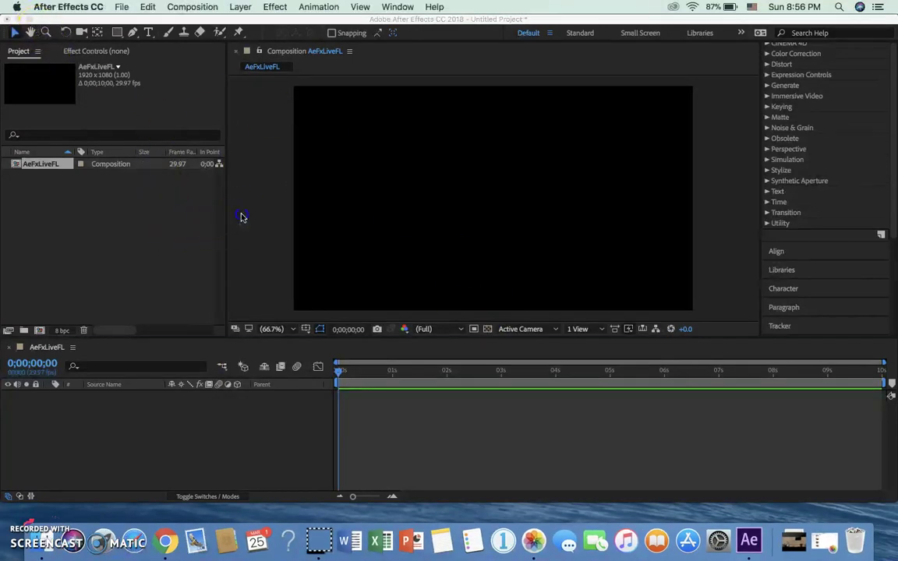
left_click(8, 19)
left_click(47, 7)
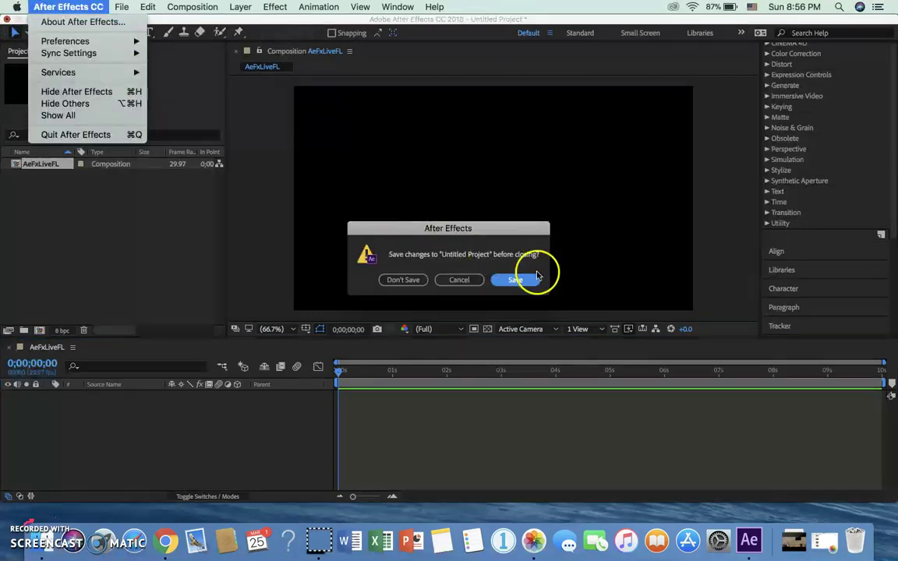
left_click(501, 281)
left_click(409, 284)
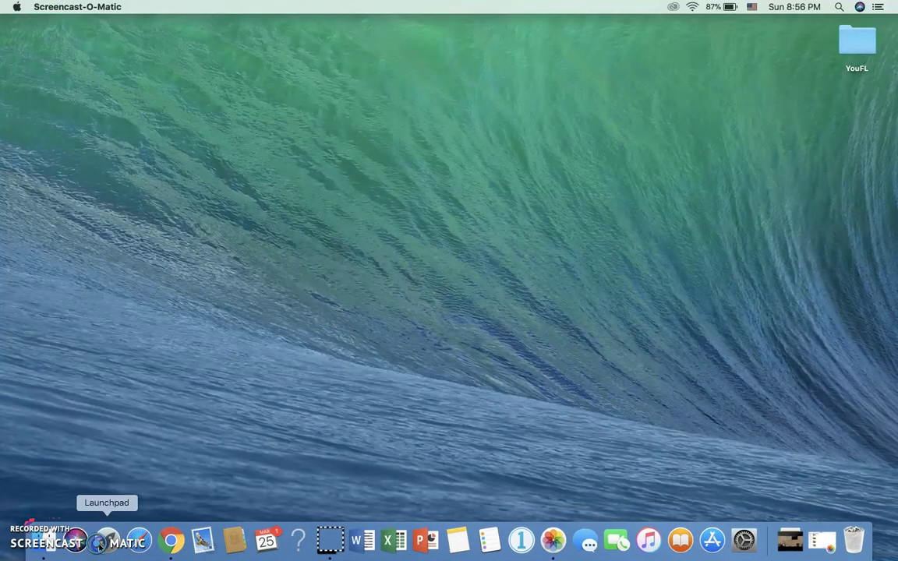
Step: Relaunch After Effects CC 2018 from Launchpad
left_click(99, 543)
scroll(283, 283, "right", 5)
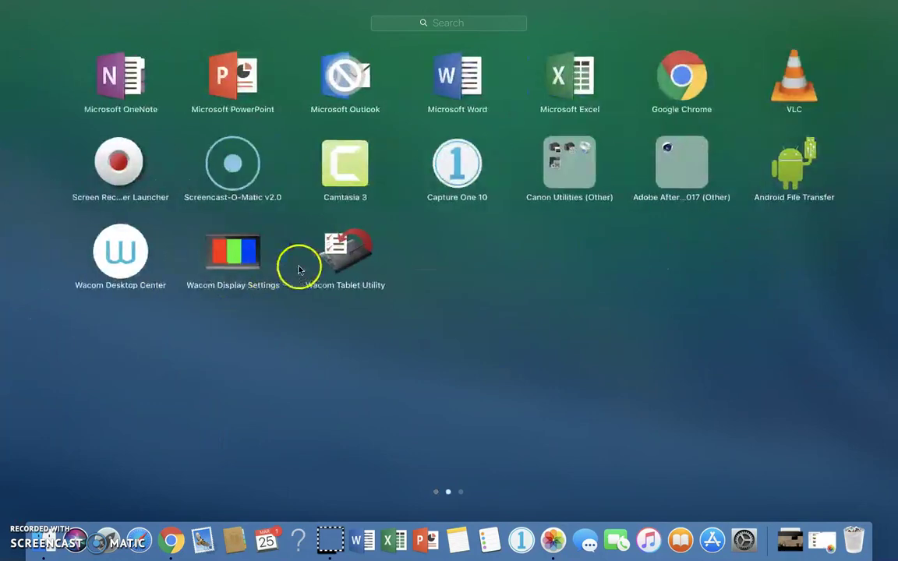
scroll(298, 269, "right", 5)
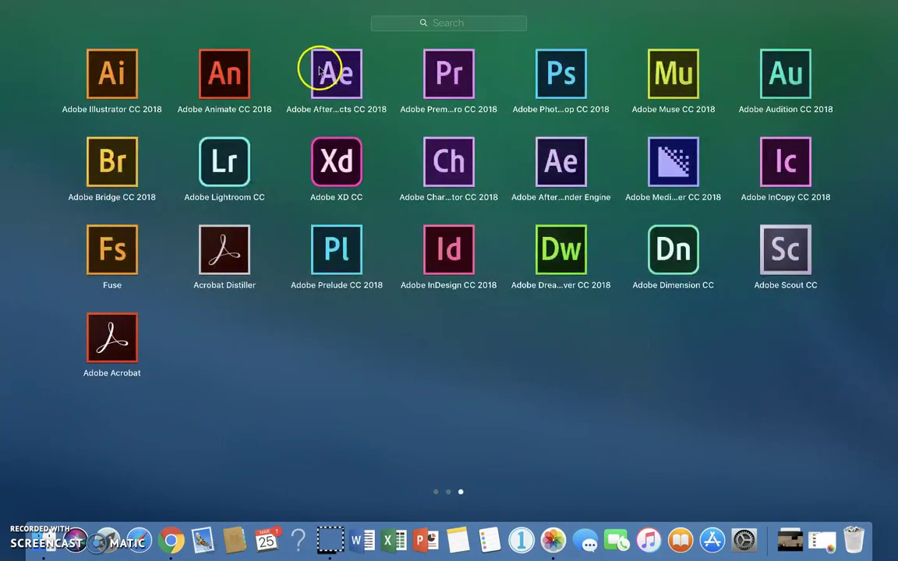
left_click(320, 71)
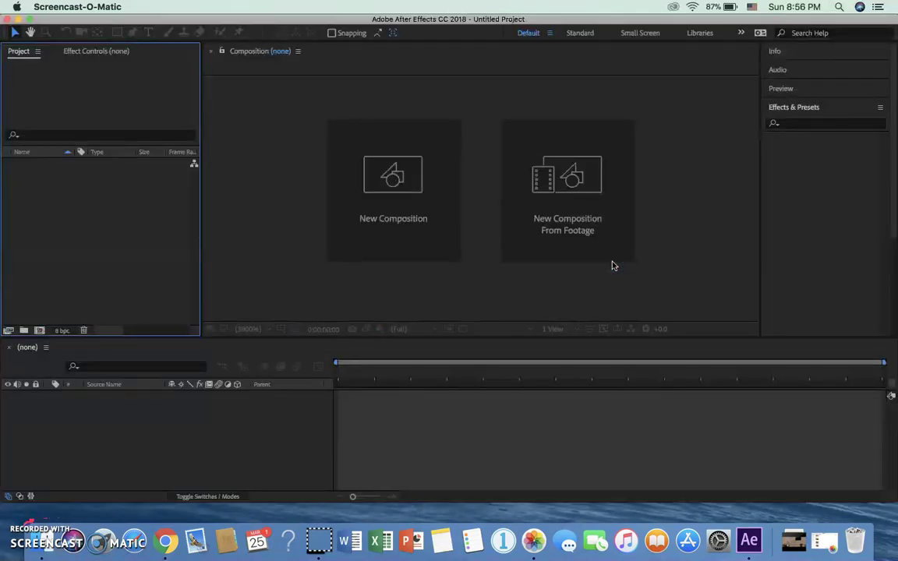
left_click(481, 270)
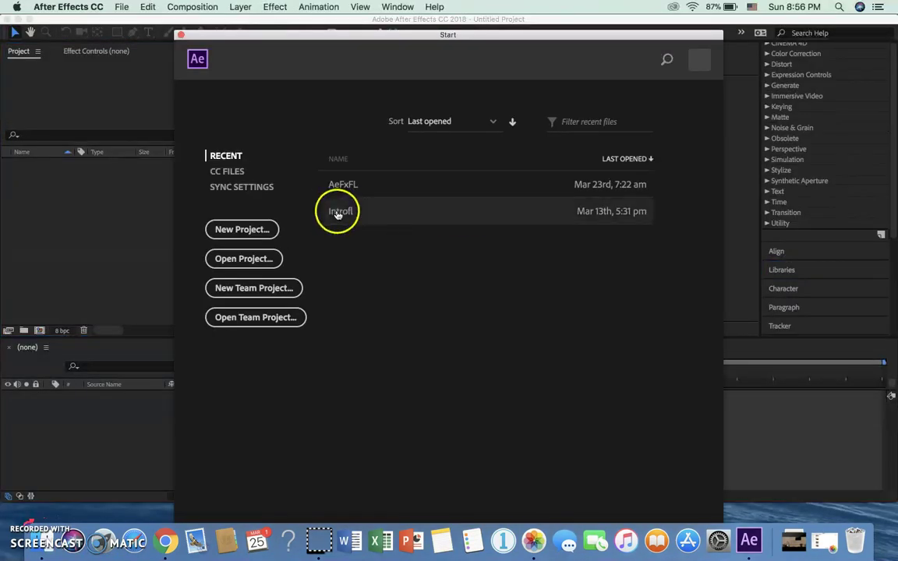
left_click(222, 228)
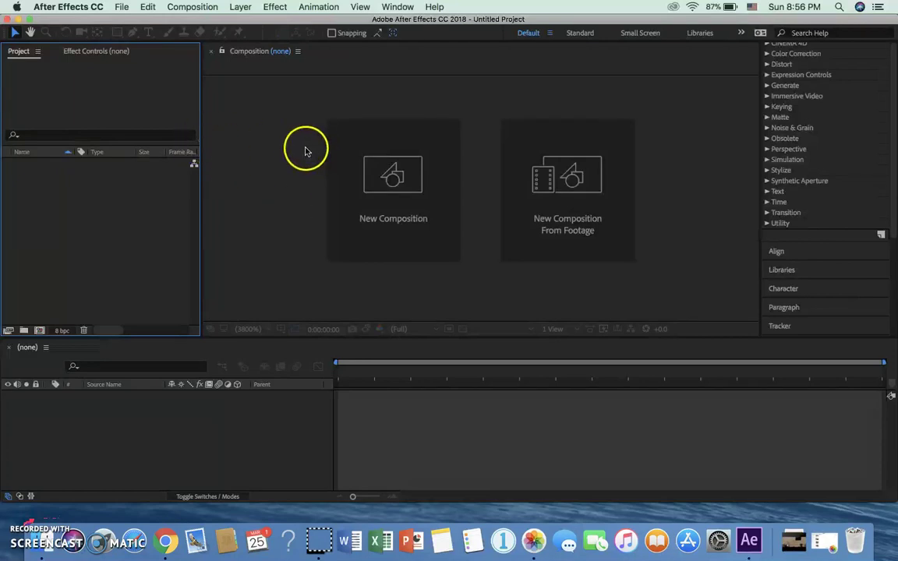
left_click(122, 8)
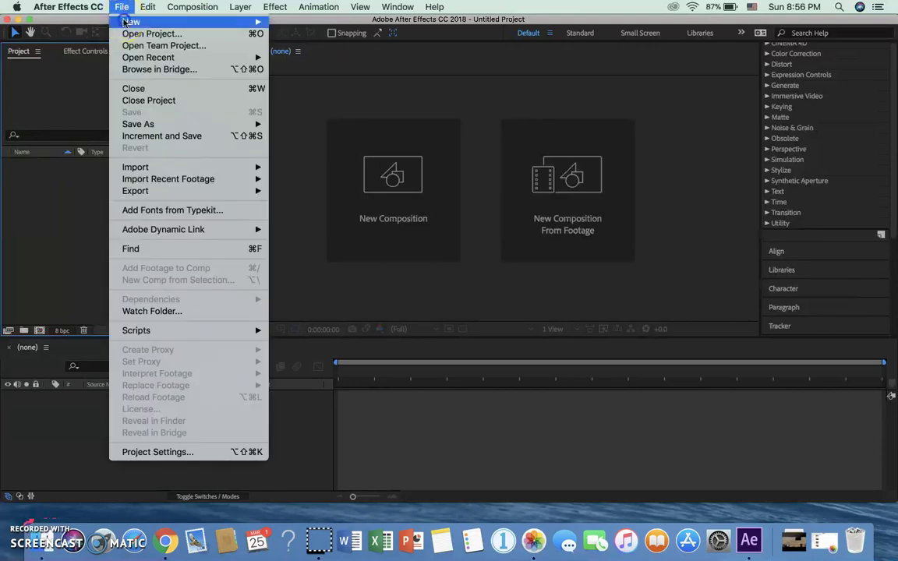
mouse_move(113, 21)
left_click(286, 26)
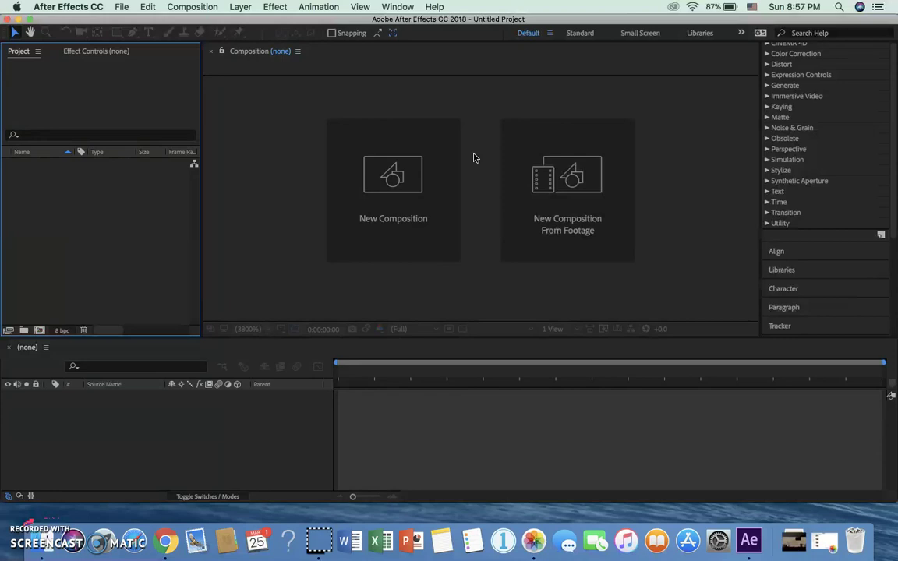
Step: Create composition AeFxLiveFL at HDTV 1080 29.97 fps, 10 seconds long
left_click(385, 178)
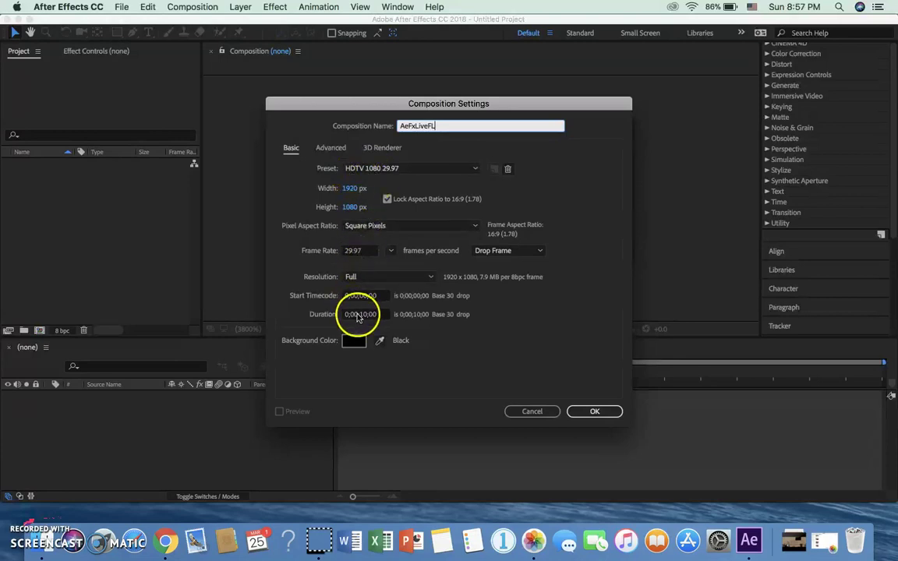
left_click(589, 410)
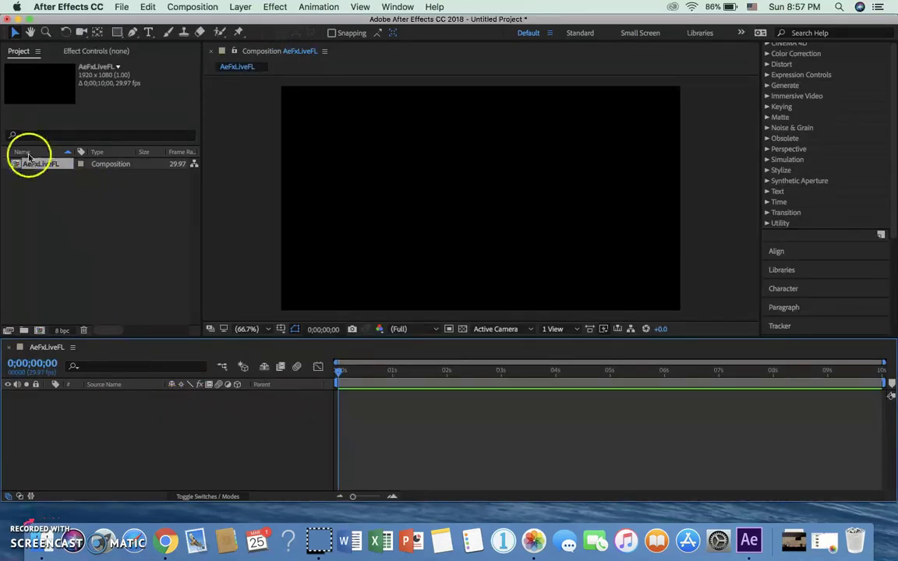
Step: Open a Finder window on the Documents folder
left_click(55, 196)
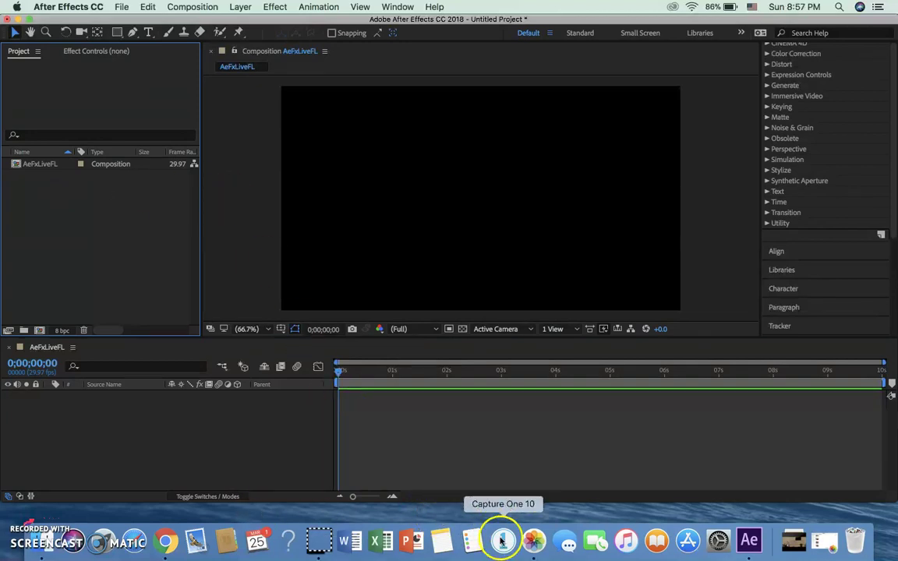
left_click(530, 543)
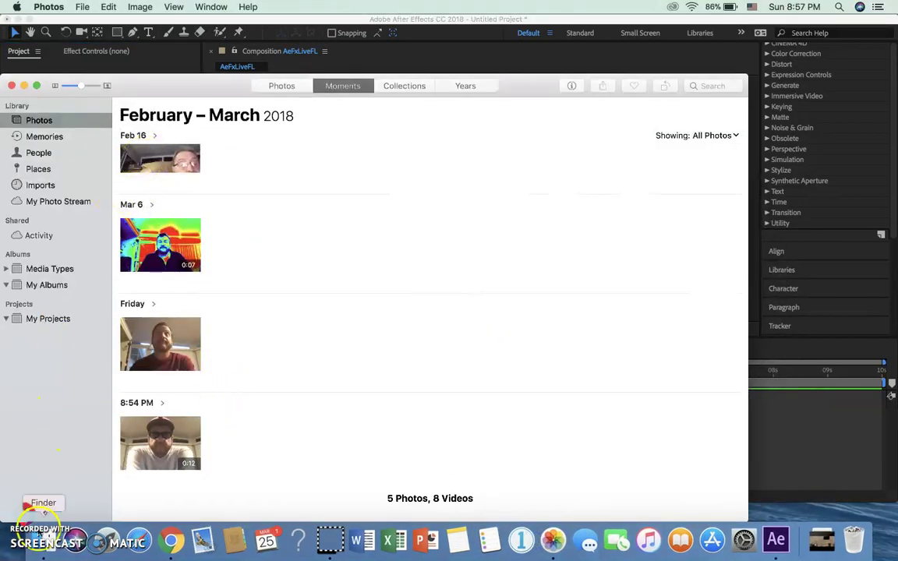
left_click(41, 524)
left_click(44, 538)
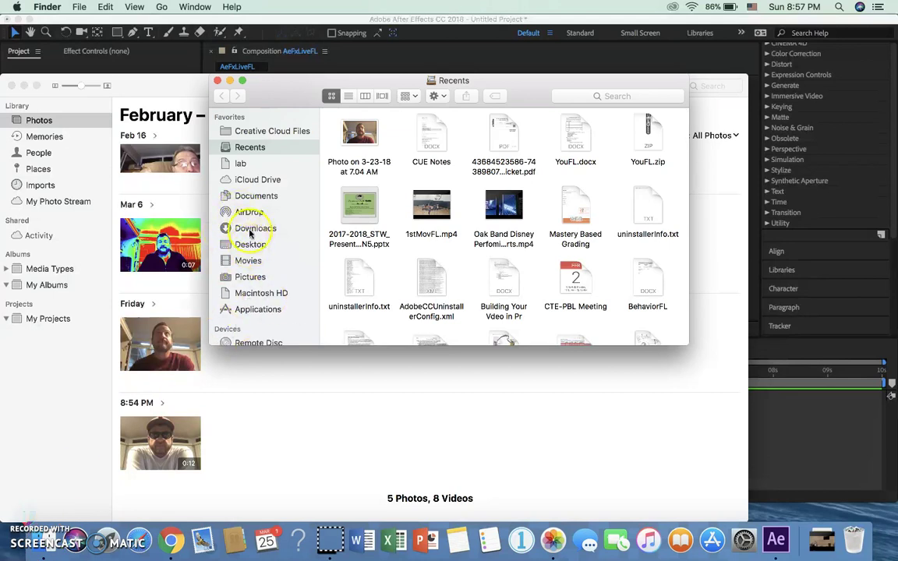
left_click(245, 199)
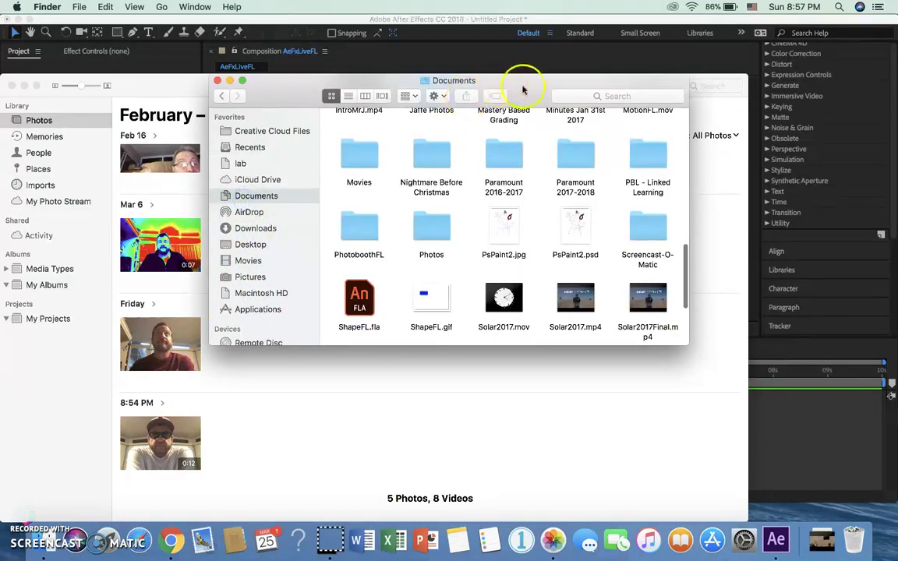
Step: Create a new folder in Documents and name it AeFxLiveFL
right_click(391, 133)
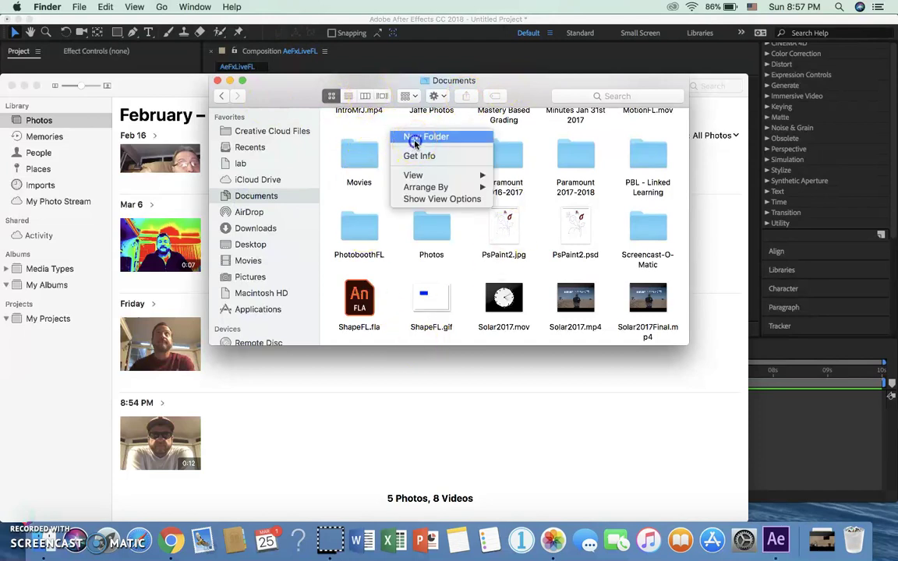
left_click(415, 140)
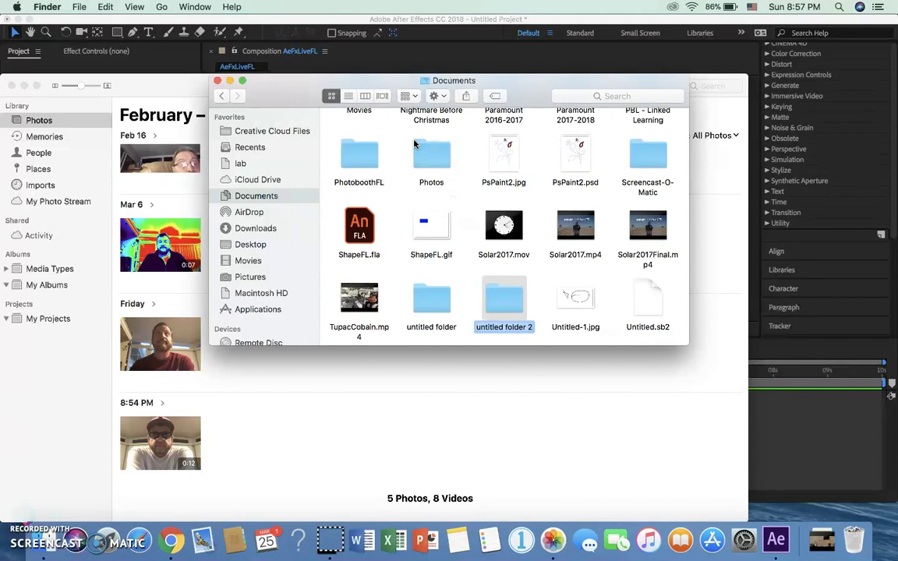
type("FxLiveFL")
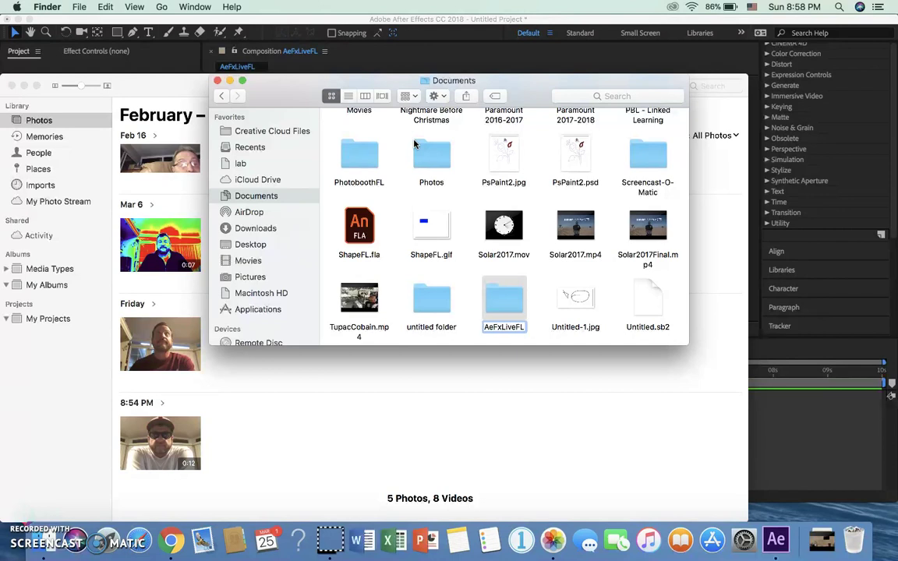
left_click(504, 304)
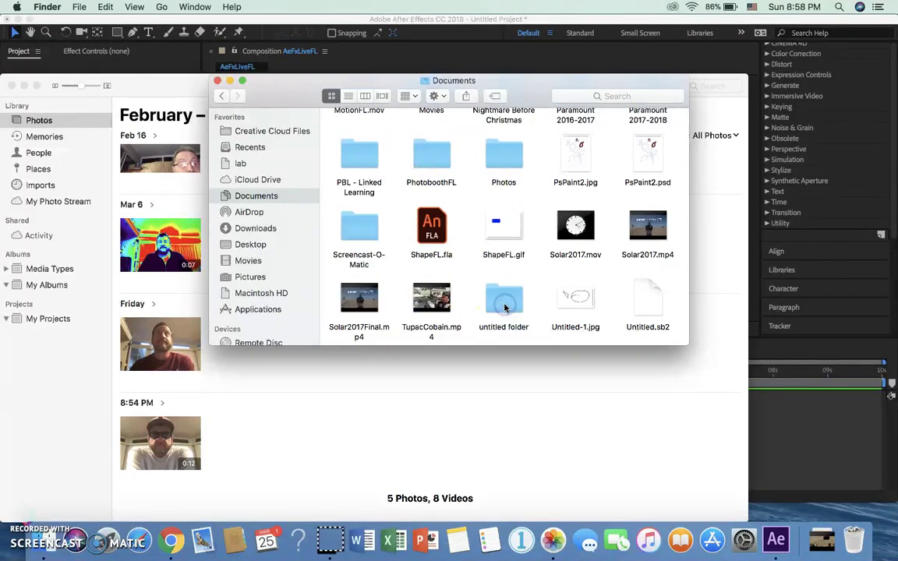
left_click(510, 304)
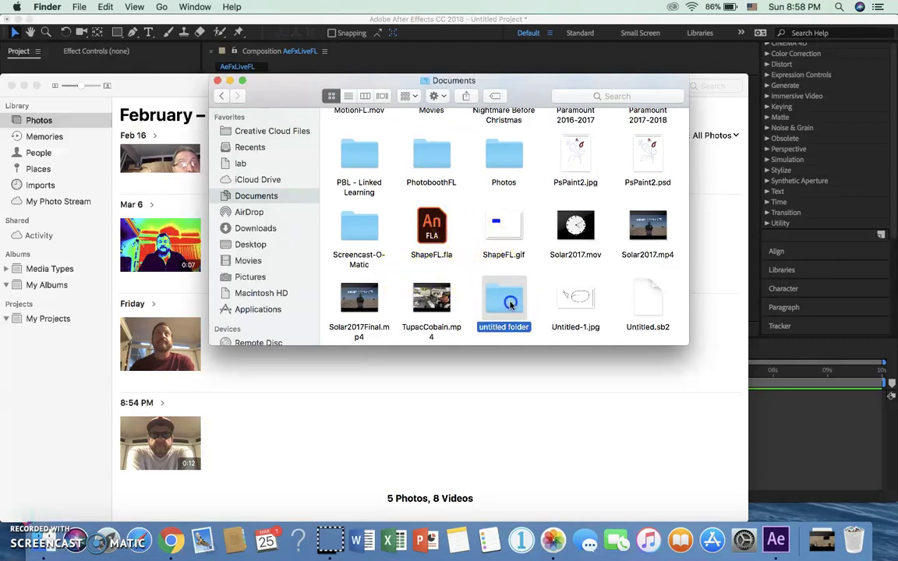
scroll(515, 292, "down", 3)
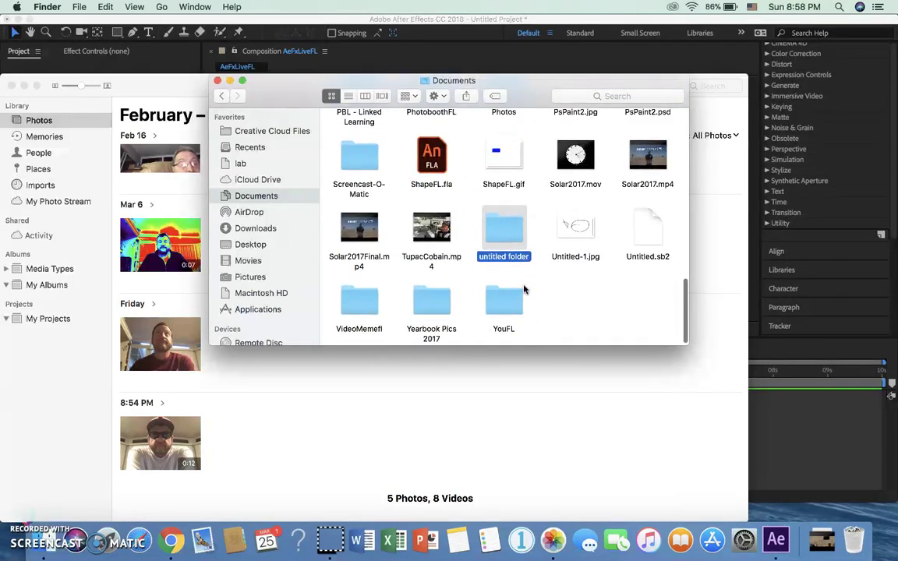
scroll(523, 289, "up", 10)
scroll(523, 289, "up", 5)
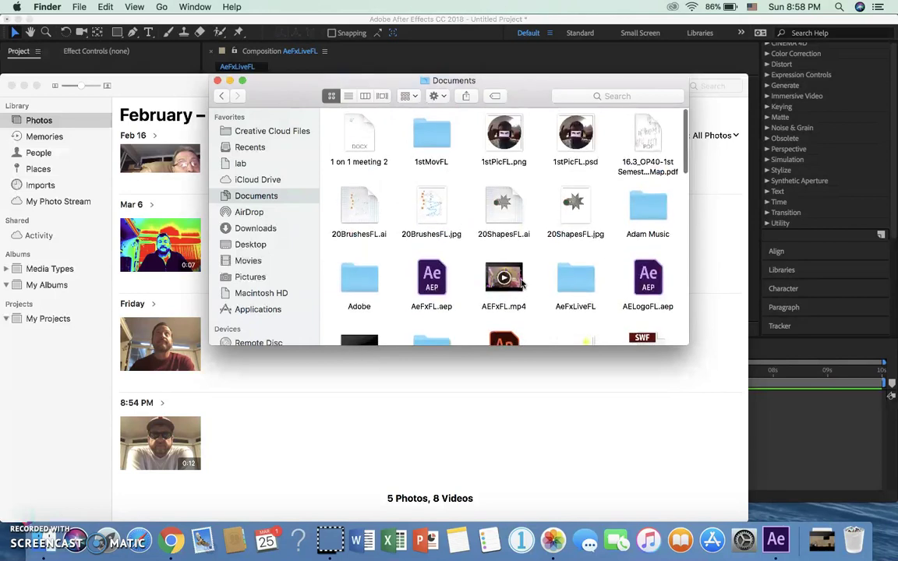
scroll(520, 284, "down", 2)
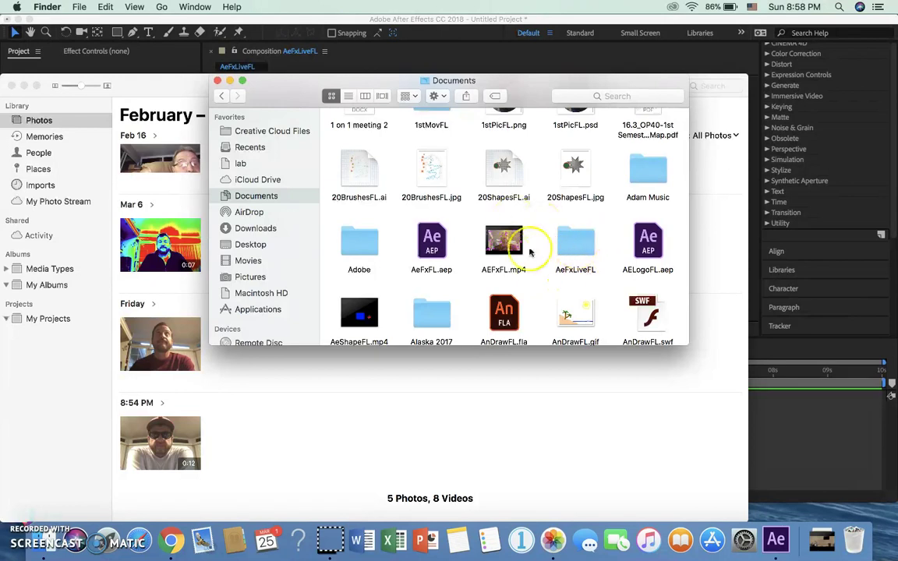
Step: Open the AeFxLiveFL folder and move its window aside
double_click(578, 248)
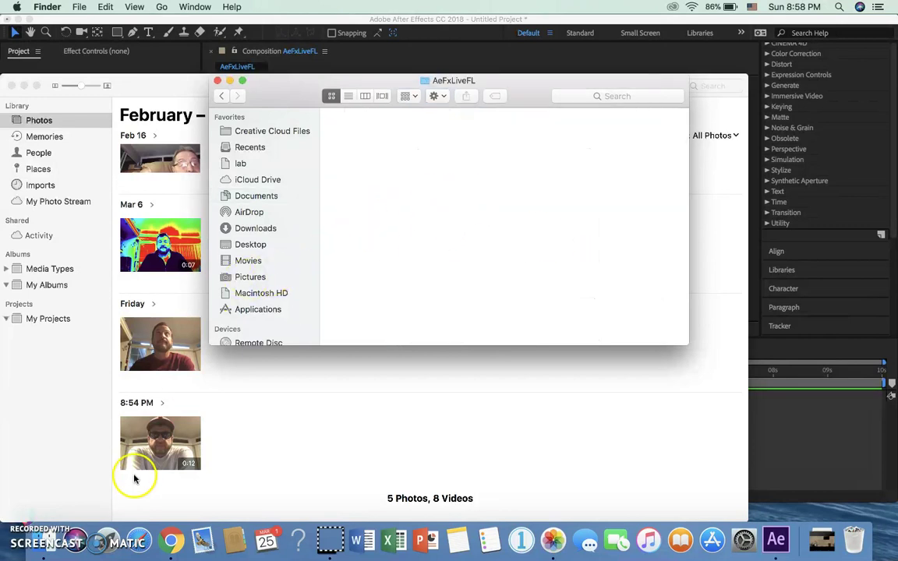
left_click(152, 447)
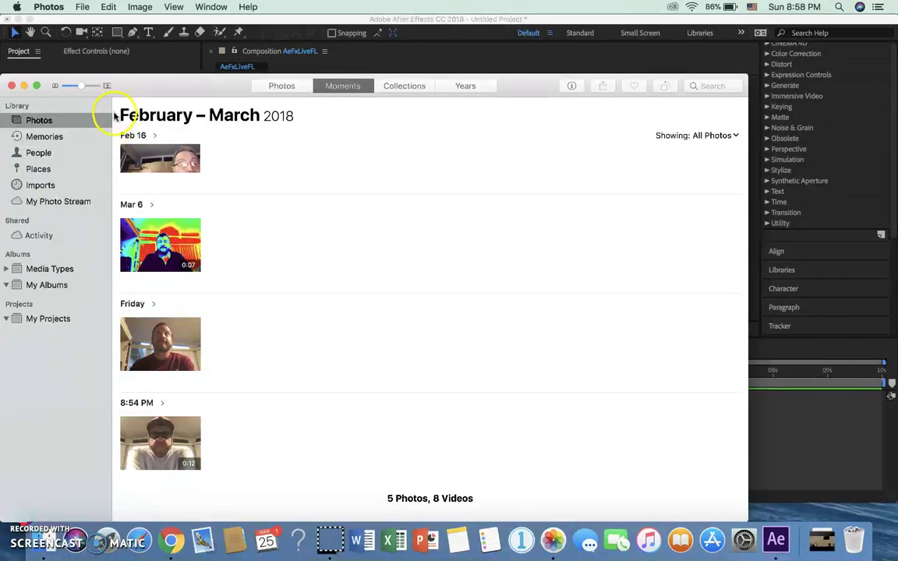
left_click(11, 86)
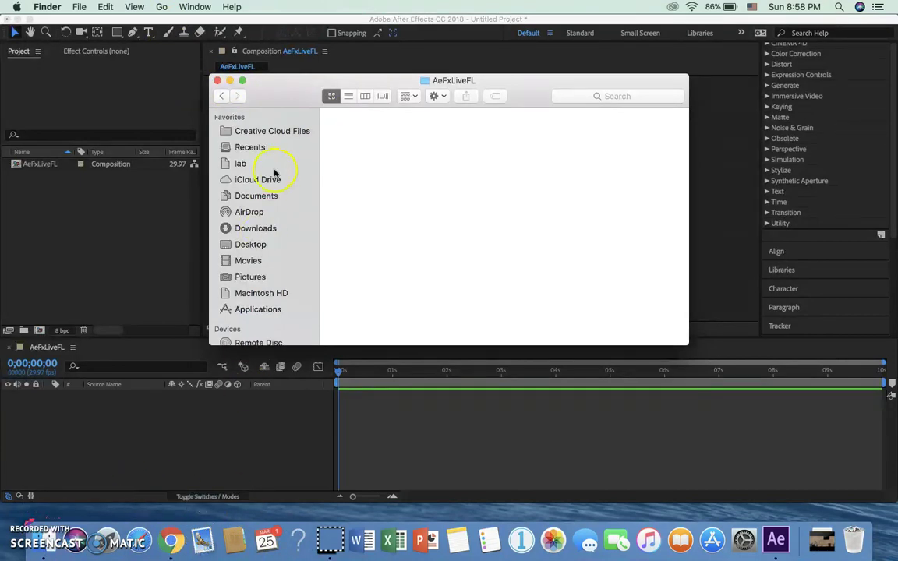
left_click_drag(385, 88, 588, 96)
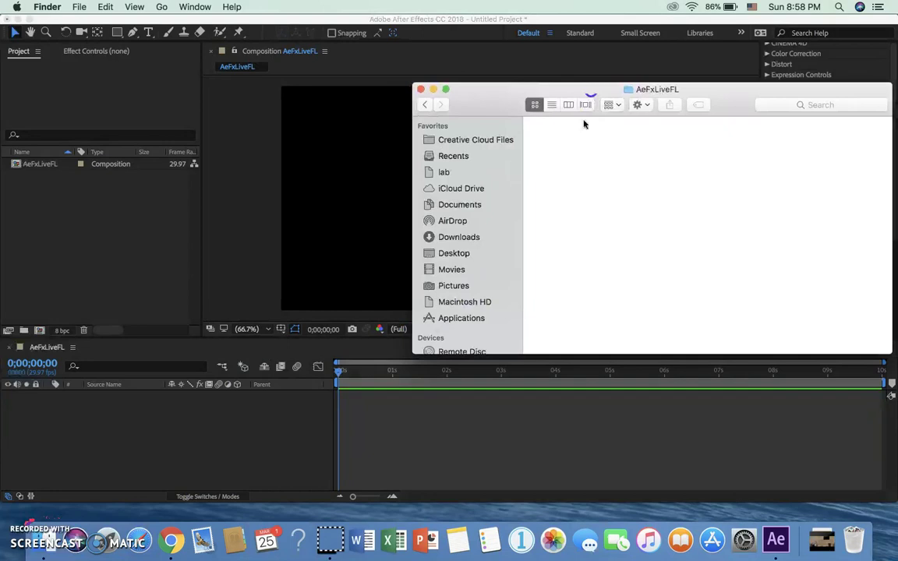
Step: Copy the 8:54 PM webcam movie from Photos into AeFxLiveFL, then close both windows
left_click(554, 540)
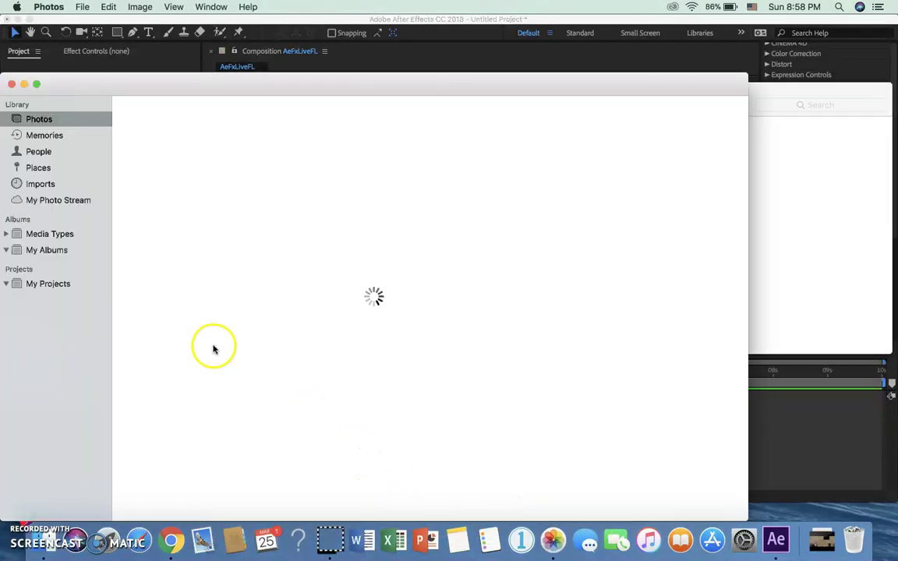
left_click_drag(168, 471, 818, 308)
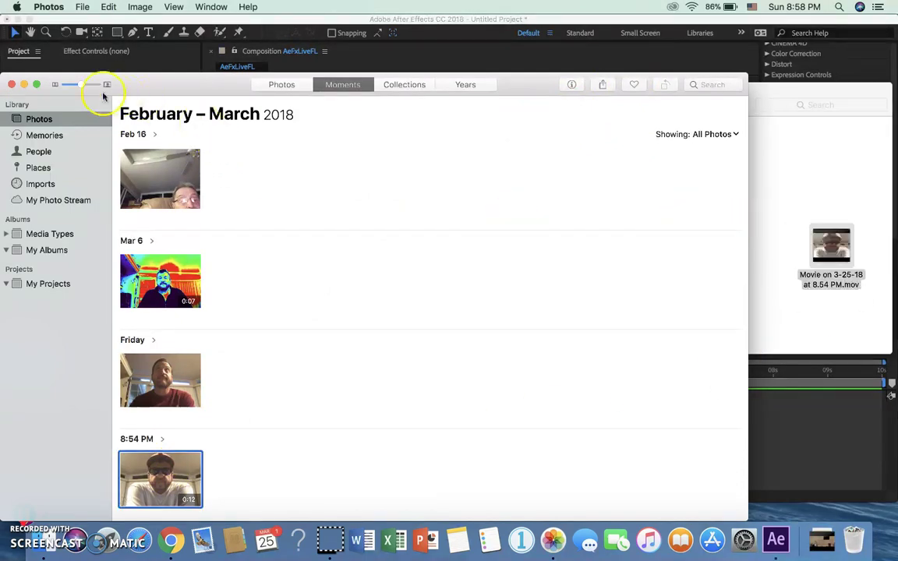
left_click(10, 84)
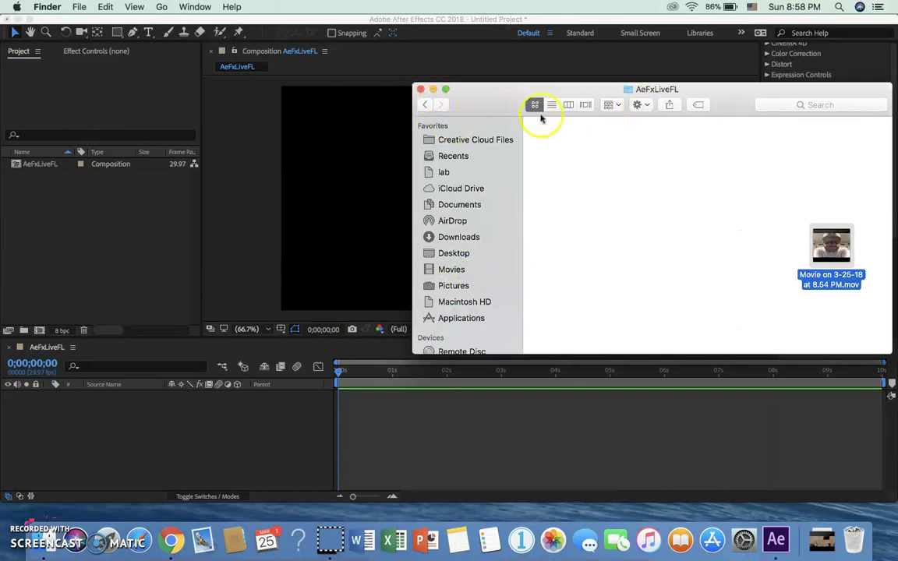
mouse_move(816, 244)
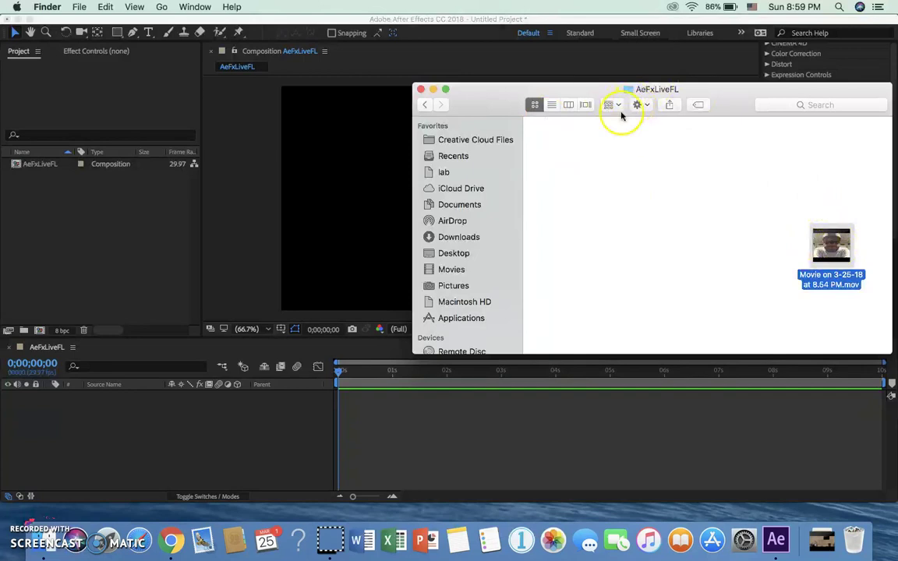
left_click(419, 90)
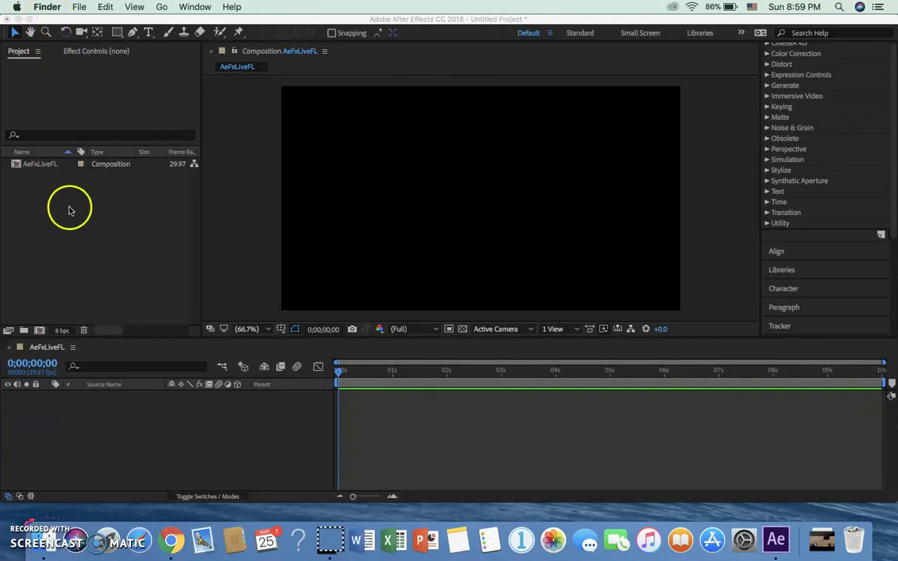
Step: Import Movie on 3-25-18 at 8.54 PM.mov from Documents/AeFxLiveFL via File > Import > File
left_click(90, 228)
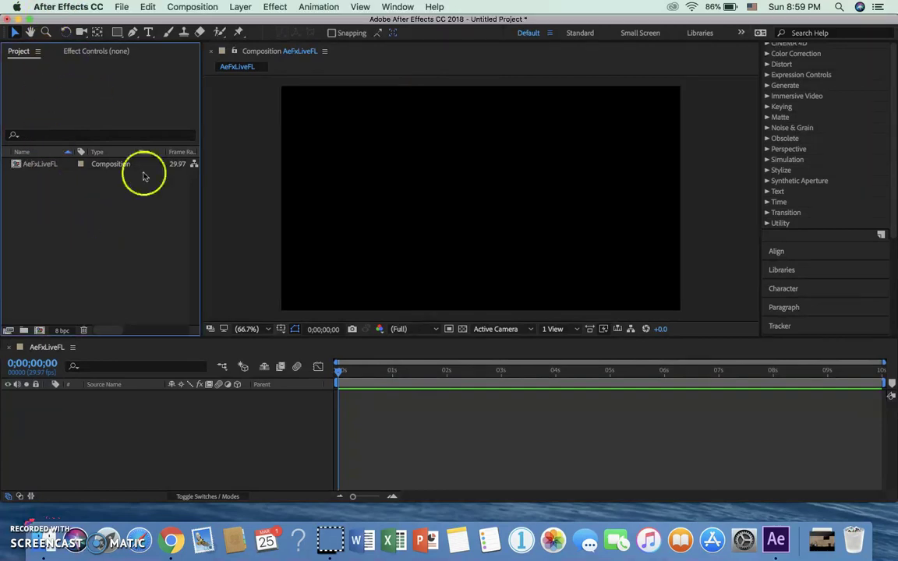
left_click(71, 7)
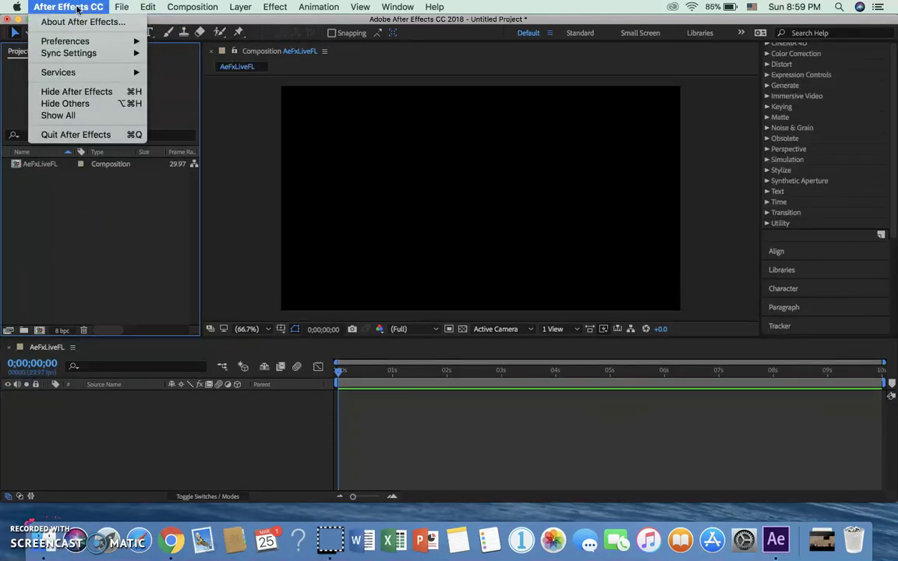
mouse_move(121, 8)
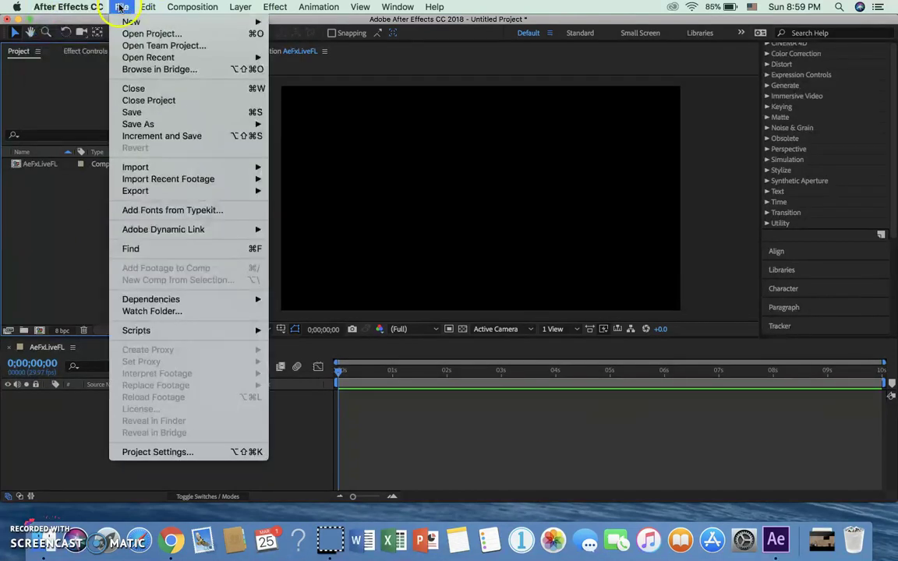
mouse_move(153, 180)
mouse_move(200, 169)
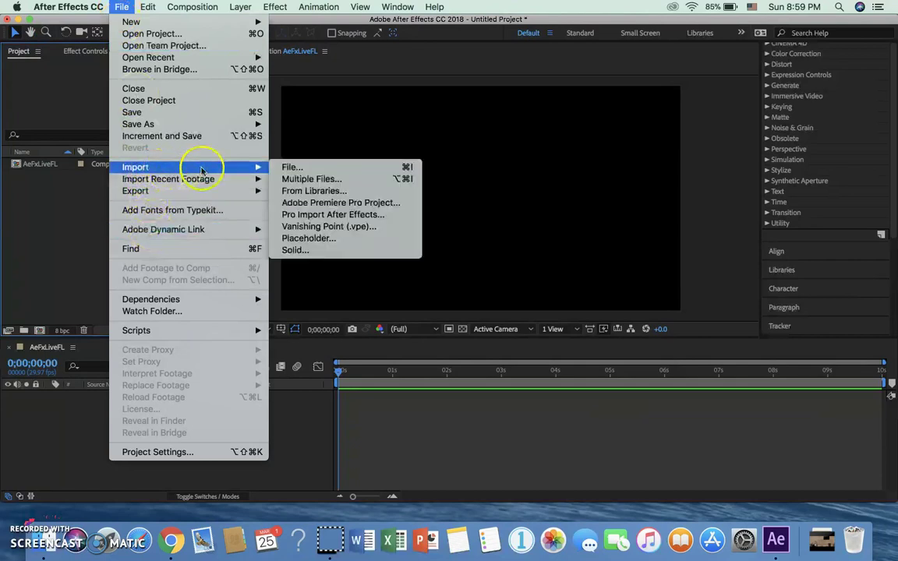
left_click(279, 172)
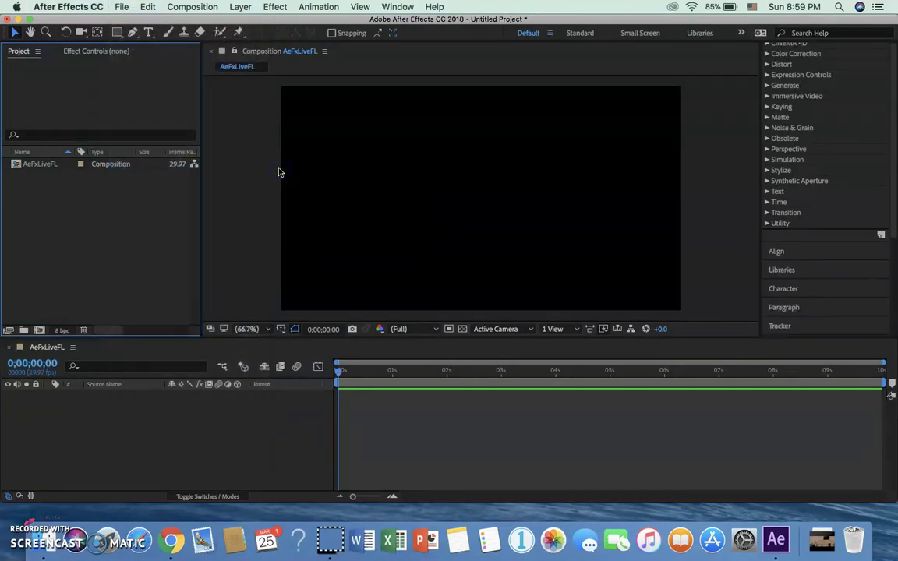
scroll(277, 143, "down", 2)
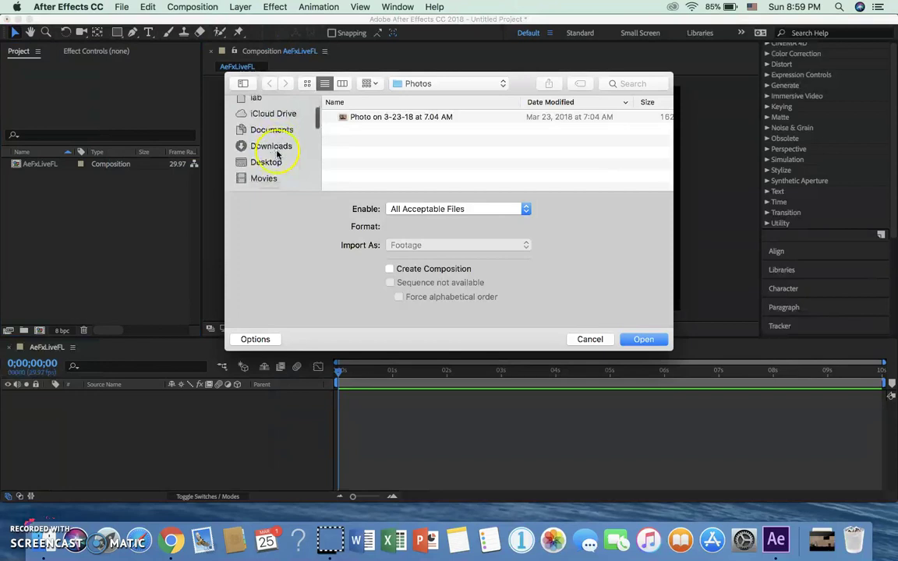
left_click(279, 125)
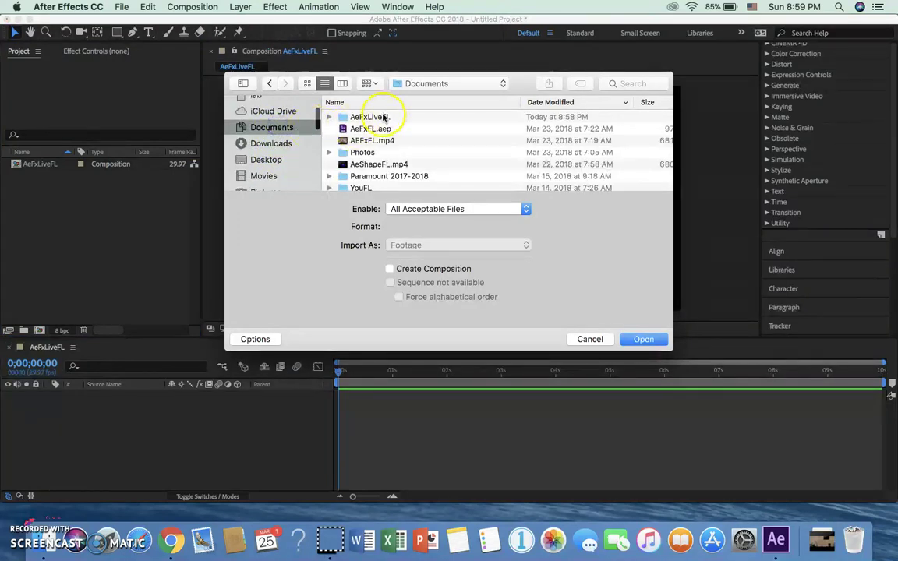
double_click(370, 118)
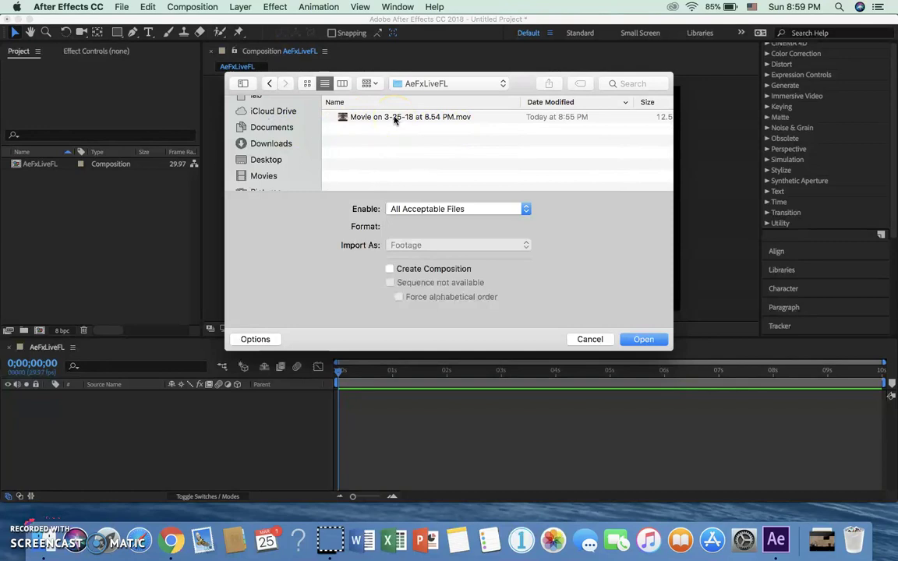
left_click(395, 120)
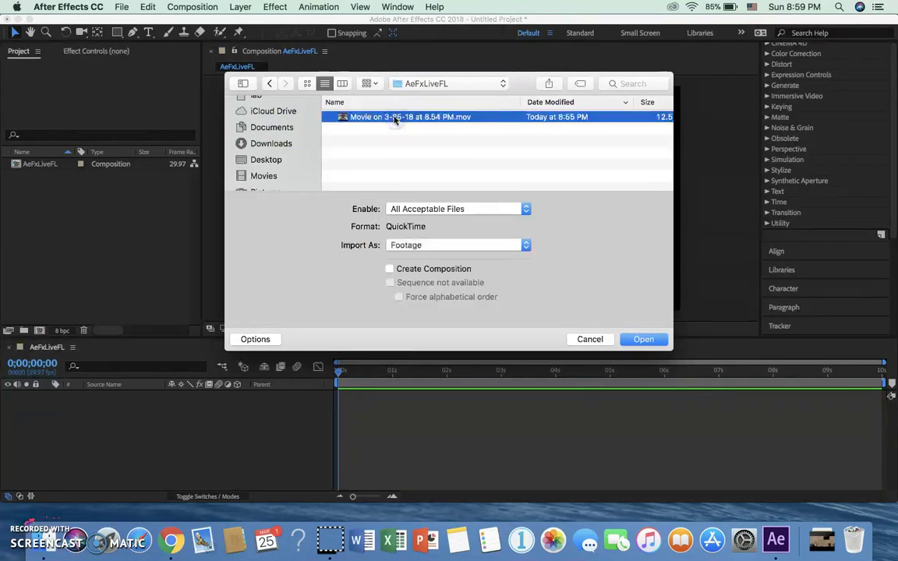
left_click(645, 340)
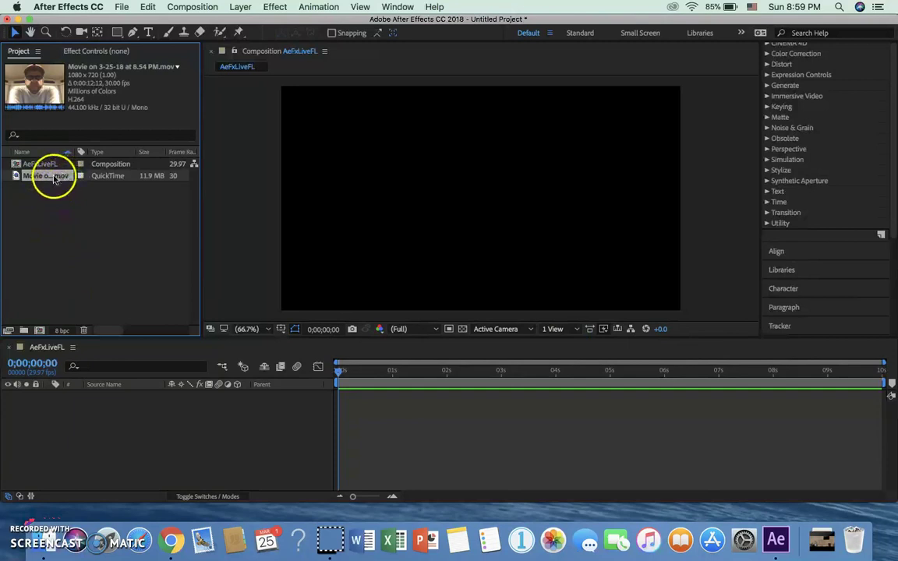
Step: Place the webcam movie as layer 1 in AeFxLiveFL, preview it, and return near the start
left_click(54, 178)
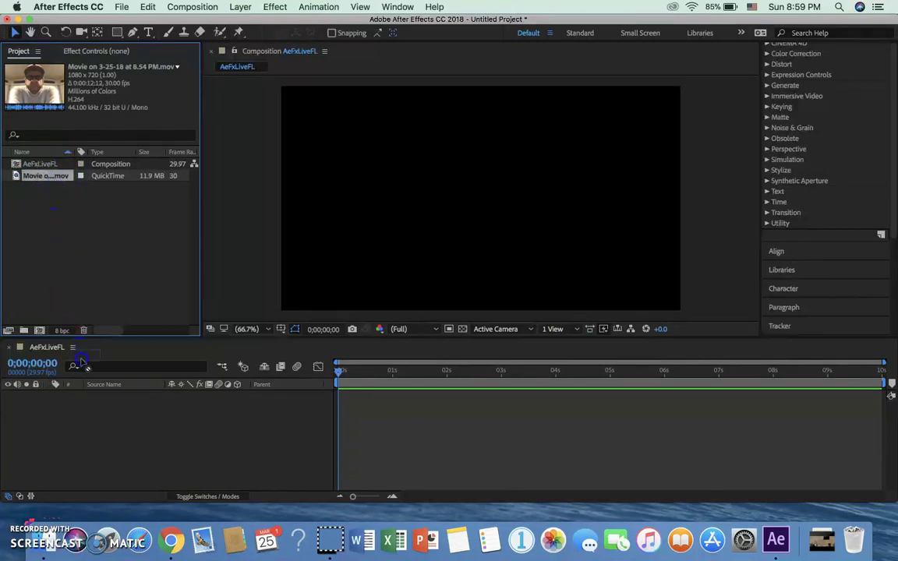
mouse_move(85, 390)
left_mouse_down()
mouse_move(84, 427)
mouse_move(80, 408)
left_mouse_up()
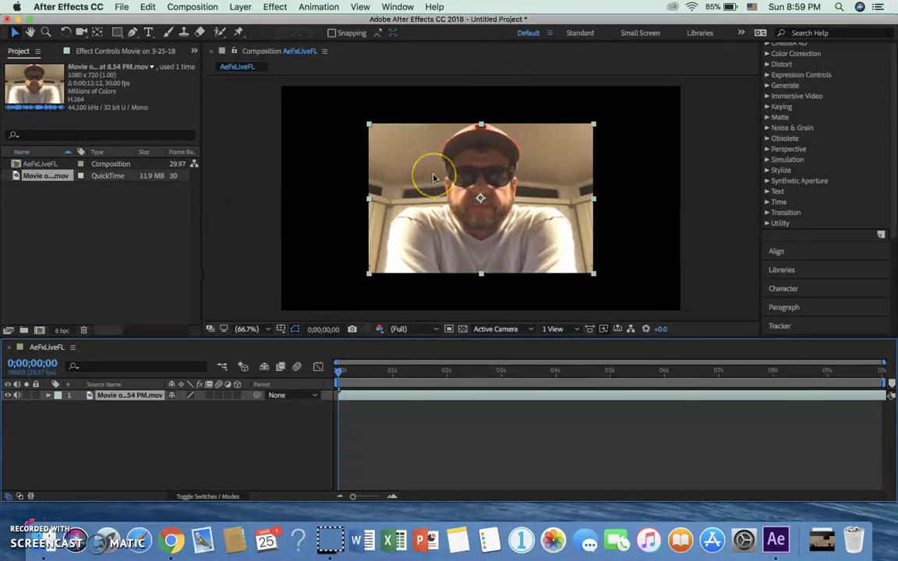
left_click(456, 288)
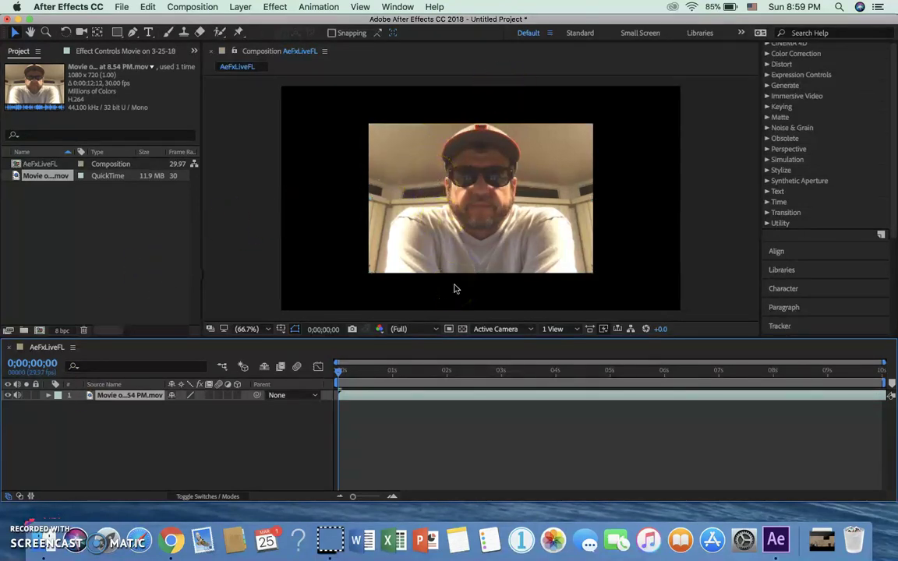
key("space")
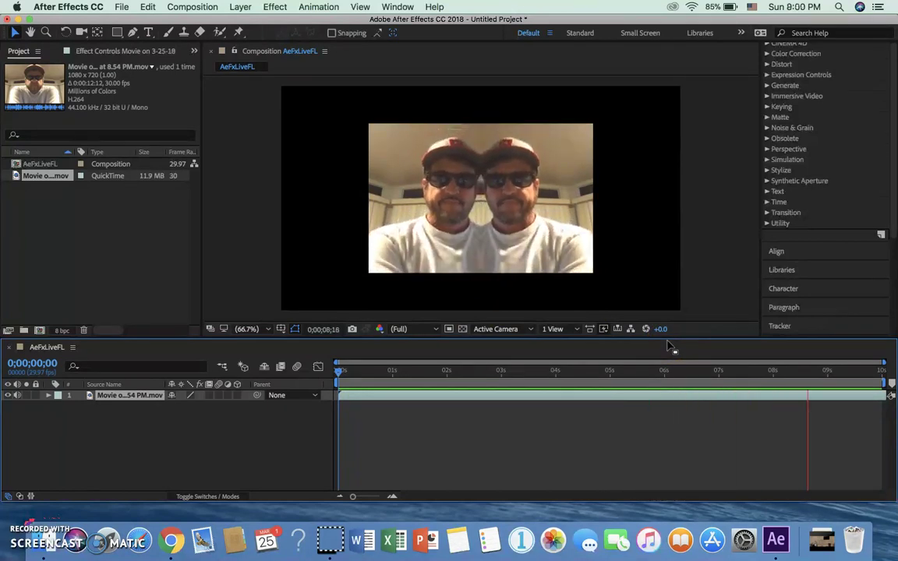
key("space")
left_click_drag(841, 371, 335, 373)
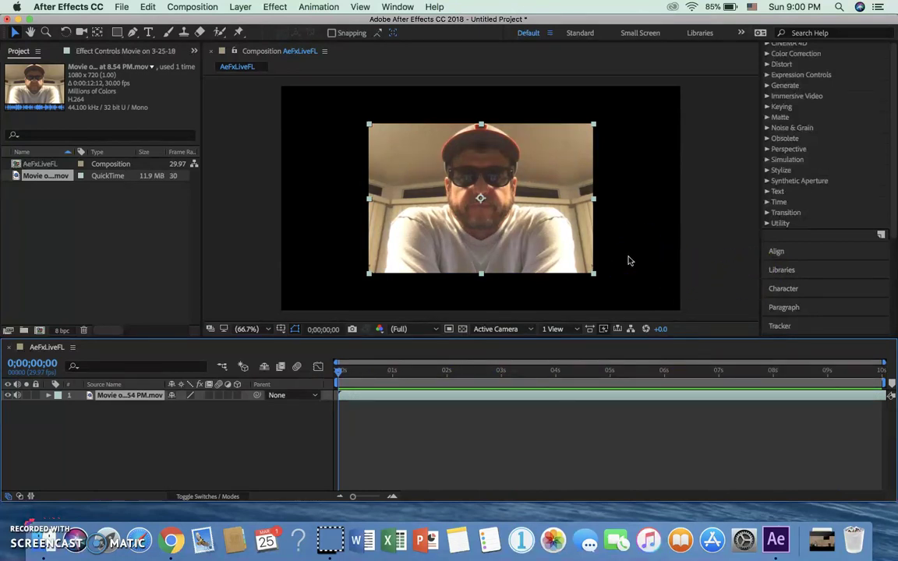
Step: Scale the webcam layer slightly smaller by its corner handle, keeping it centred
left_click(595, 279)
left_click(581, 269)
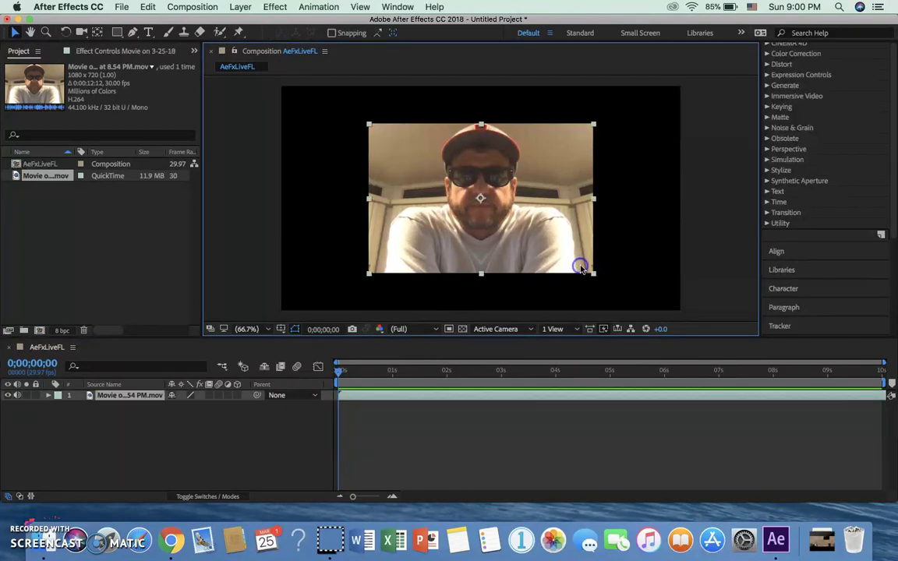
left_click(593, 275)
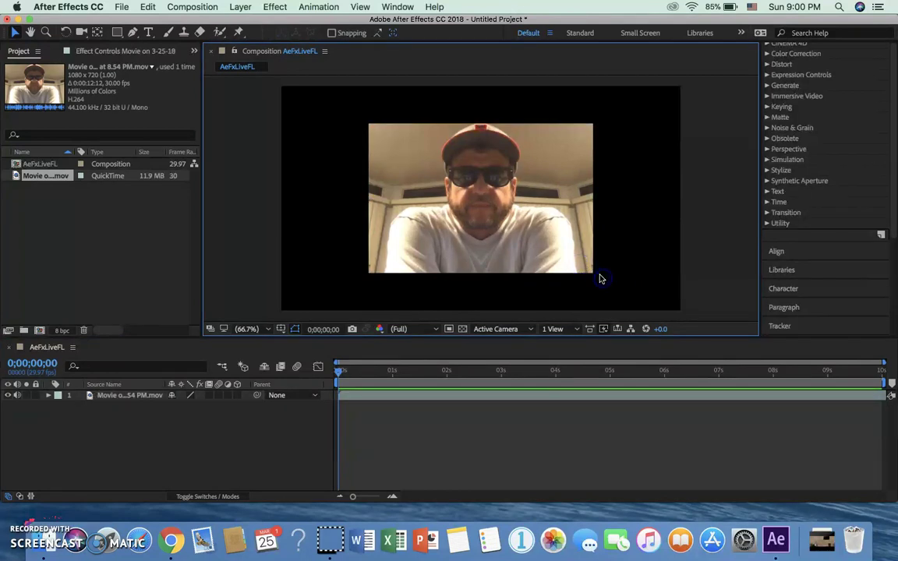
left_click(589, 269)
left_click_drag(594, 275, 629, 273)
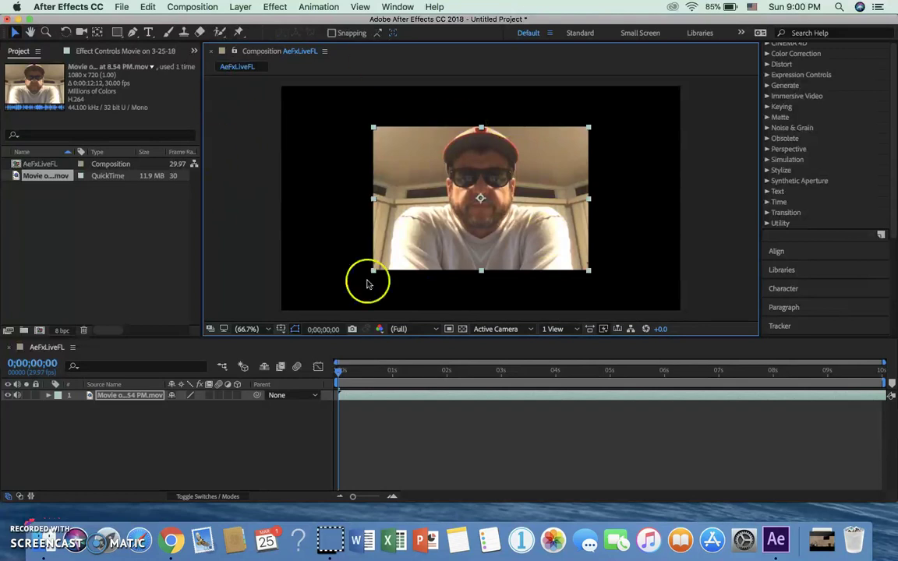
left_click(185, 421)
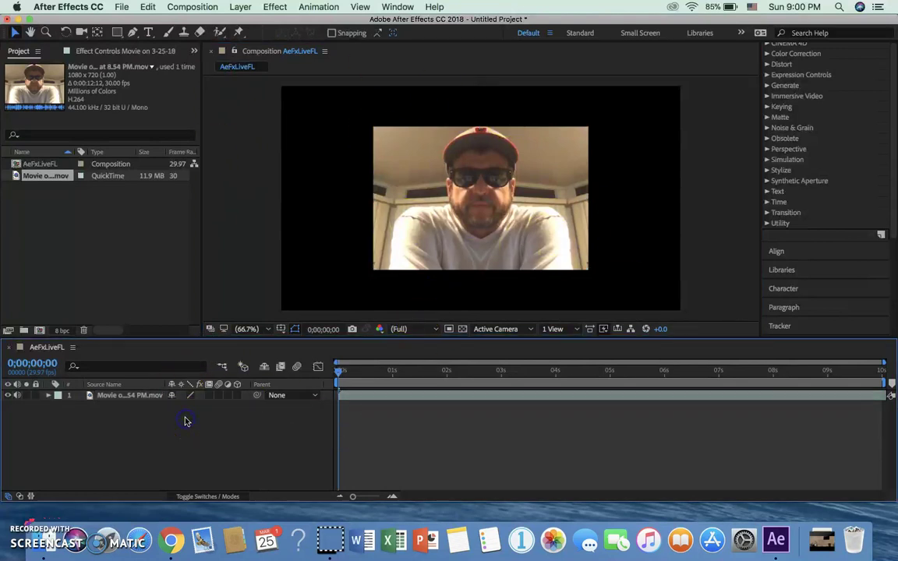
left_click(194, 410)
Step: Create a new empty shape layer via Layer > New > Shape Layer
left_click(239, 7)
mouse_move(251, 25)
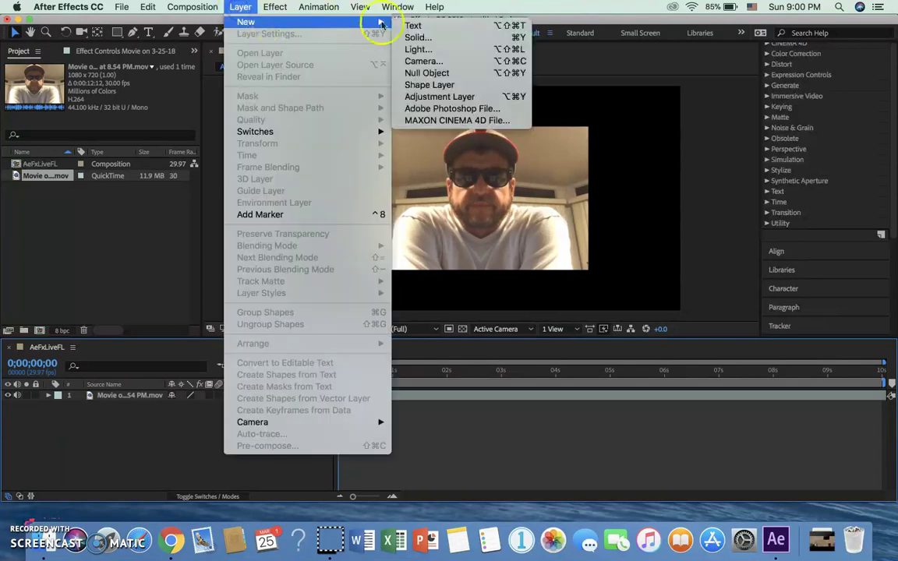
left_click(451, 85)
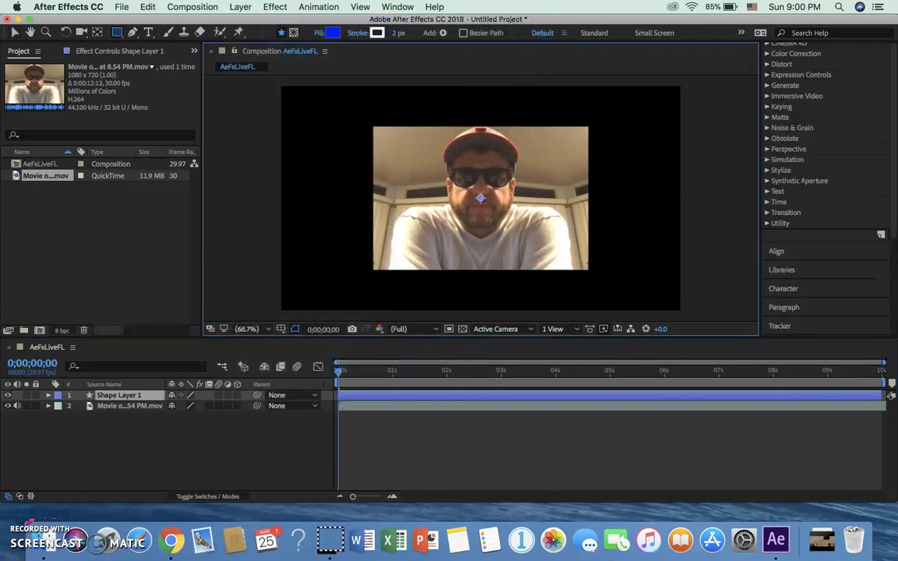
Step: Draw a blue star, Polystar 1, with the Star Tool in the composition's upper-left
left_click(119, 33)
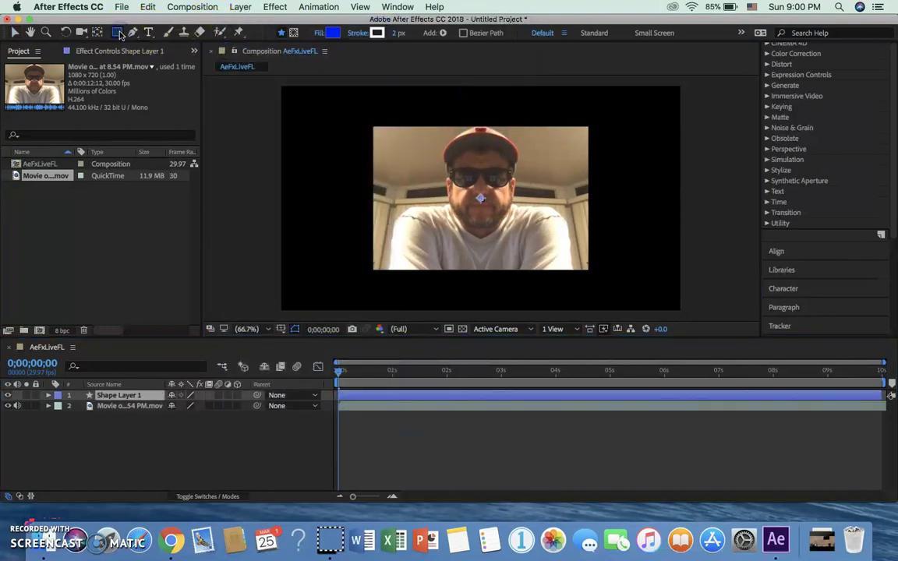
left_click(119, 33)
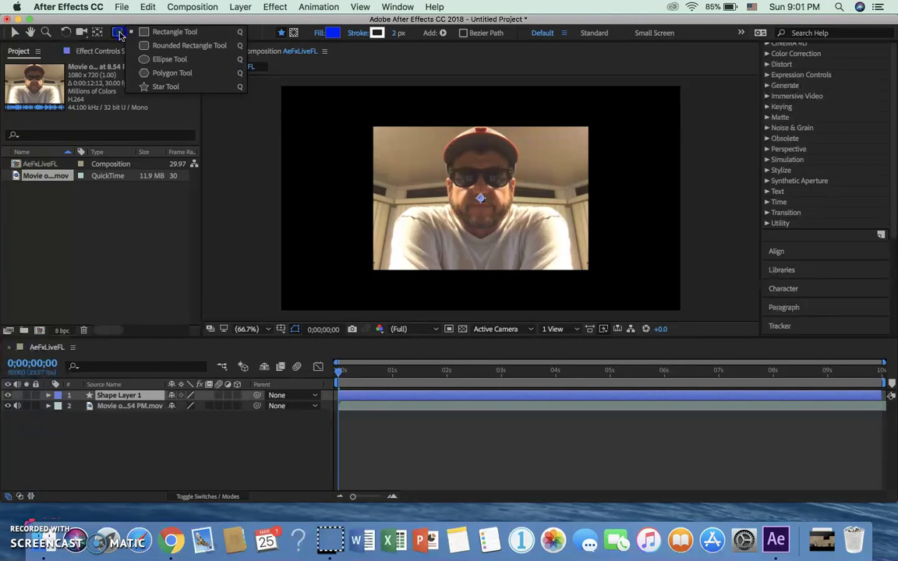
left_click_drag(119, 33, 167, 88)
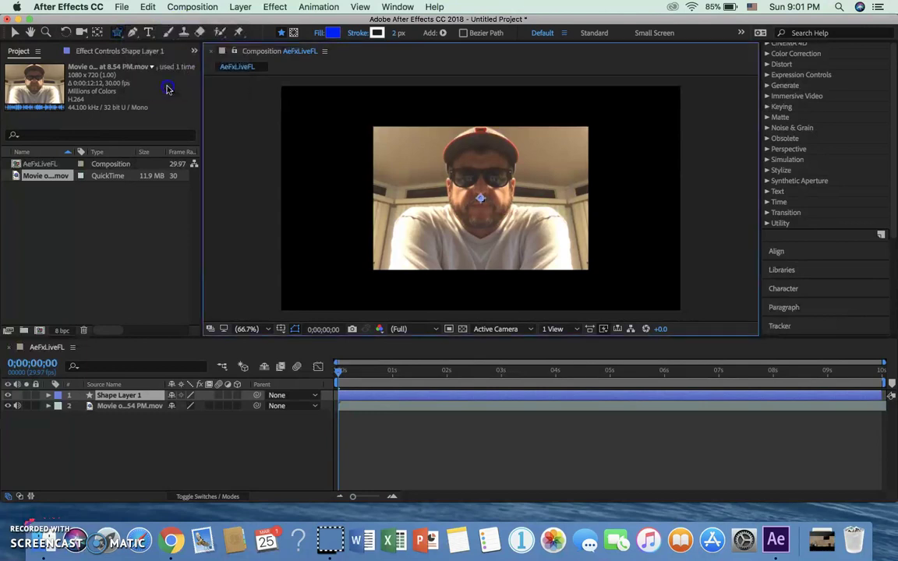
left_click(479, 167)
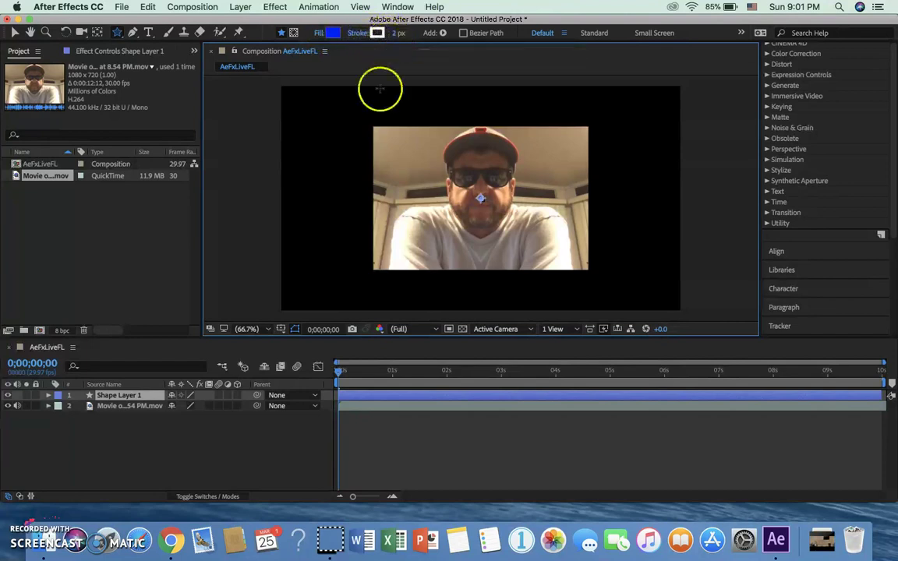
mouse_move(307, 136)
left_mouse_down()
mouse_move(330, 159)
mouse_move(335, 153)
left_mouse_up()
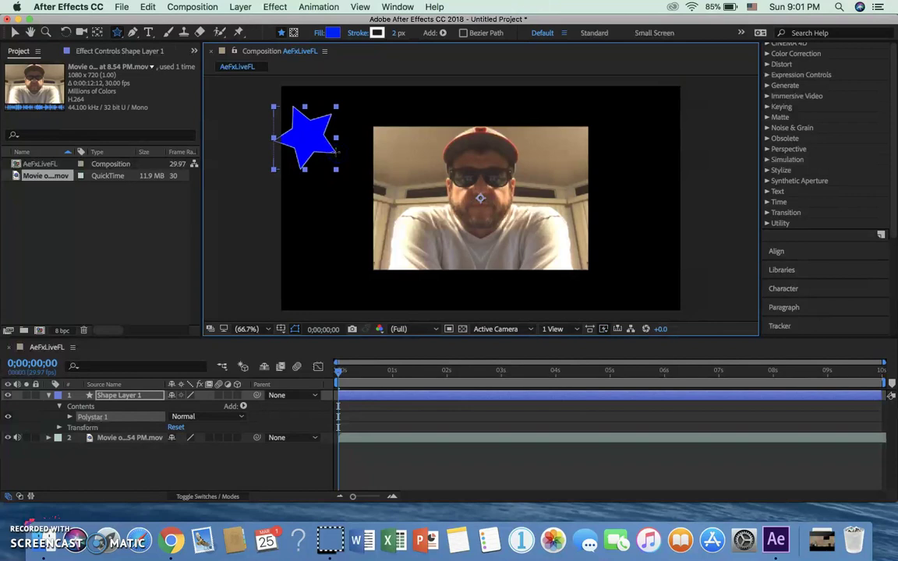
Step: Nudge the star up and right, then set a Position keyframe (960,540) at 0;00;00;00
left_click(15, 33)
left_click_drag(309, 142, 325, 137)
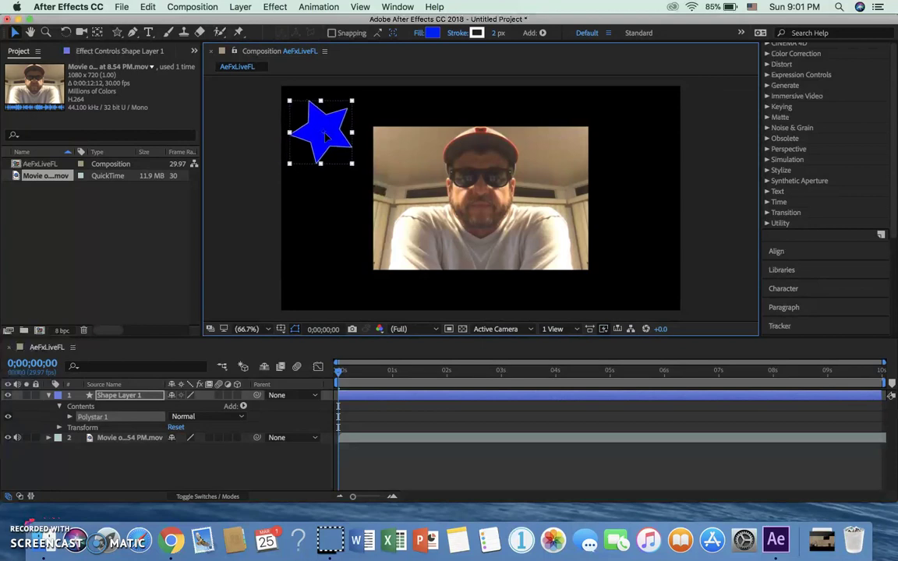
left_click(340, 377)
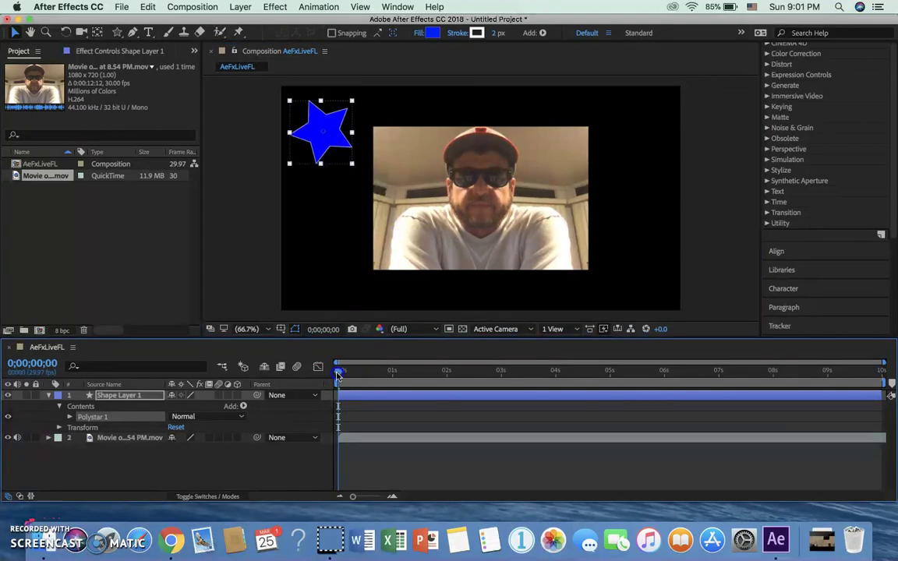
left_click(60, 428)
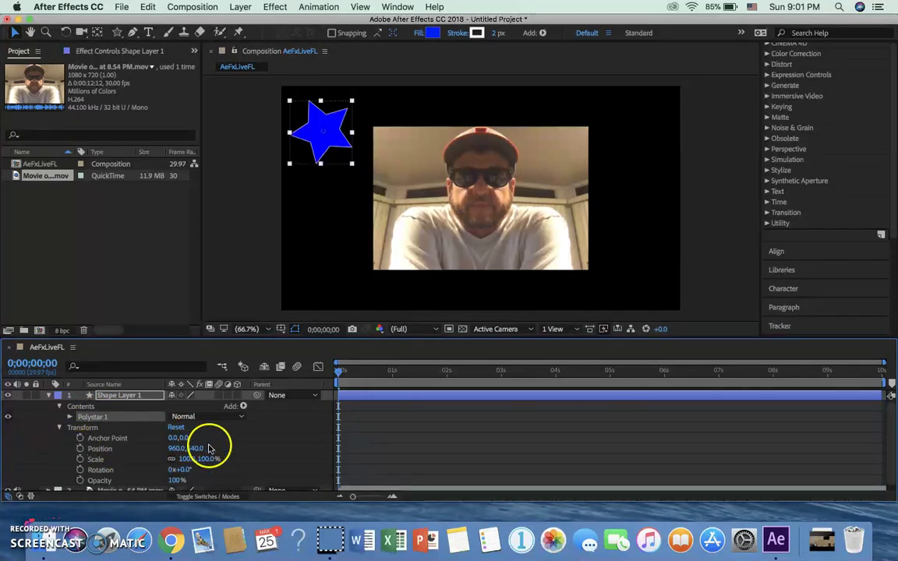
left_click(80, 449)
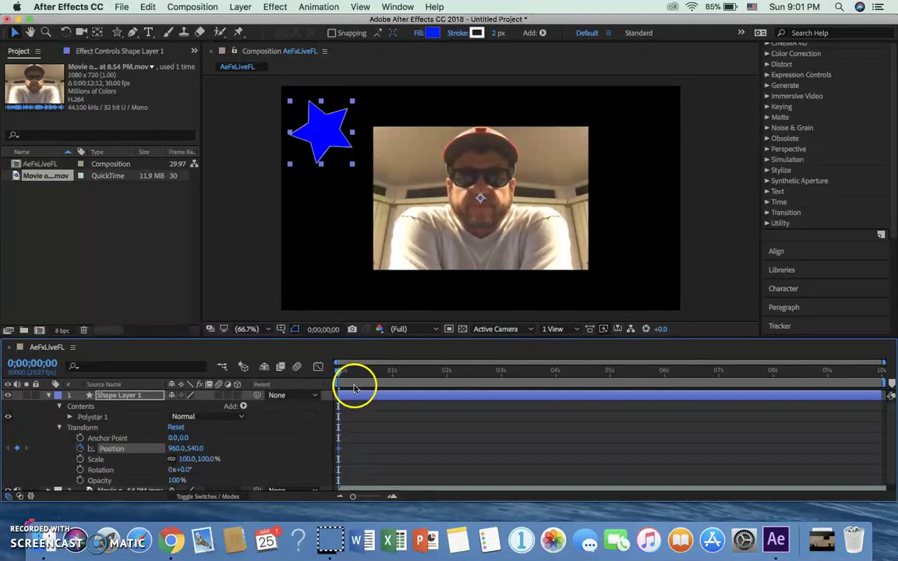
Step: At the 2-second mark, undo a trial star move and offset the anchor point to -60,-24
left_click_drag(347, 376, 448, 379)
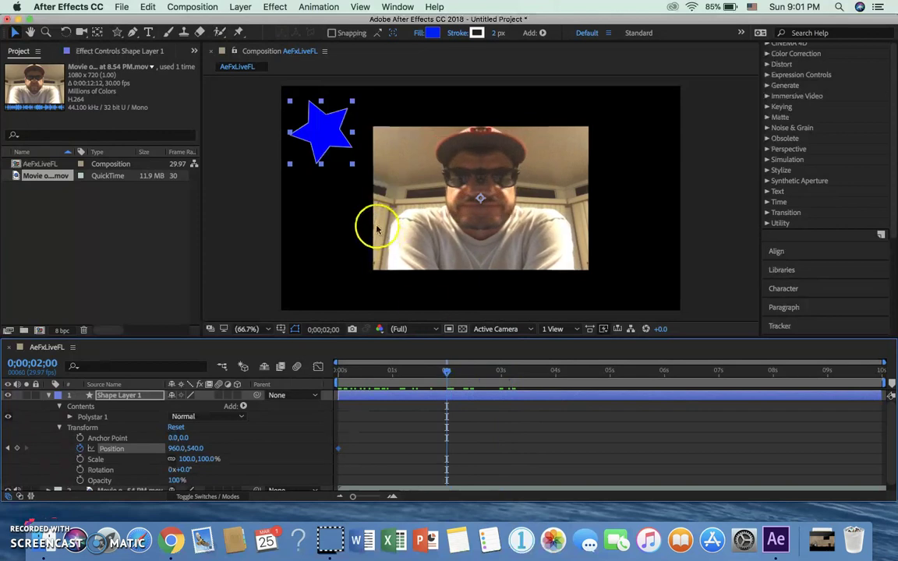
left_click_drag(327, 144, 329, 241)
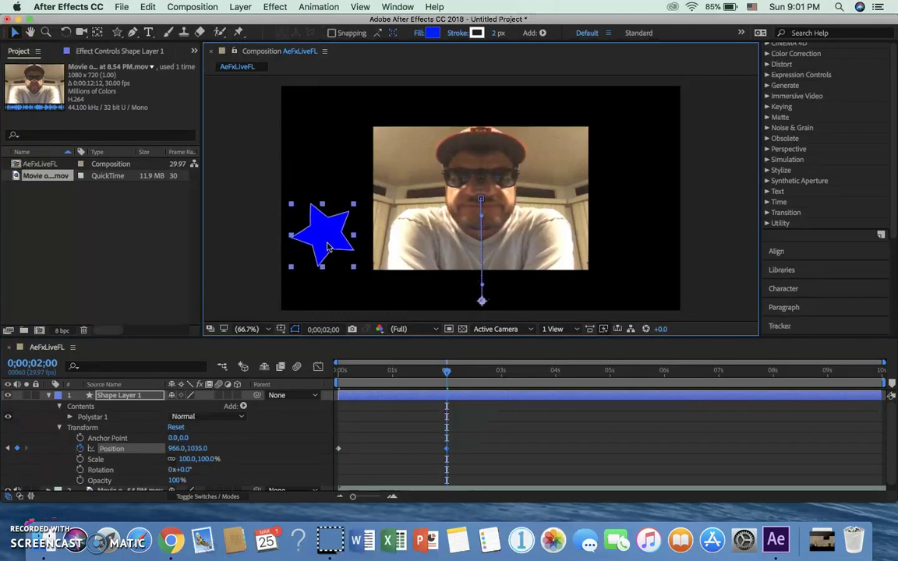
key("super+z")
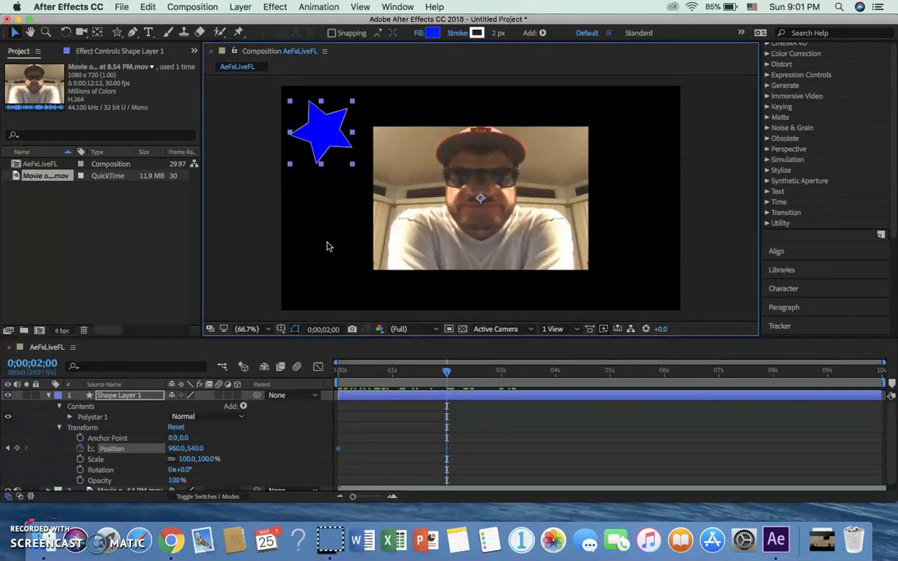
key("y")
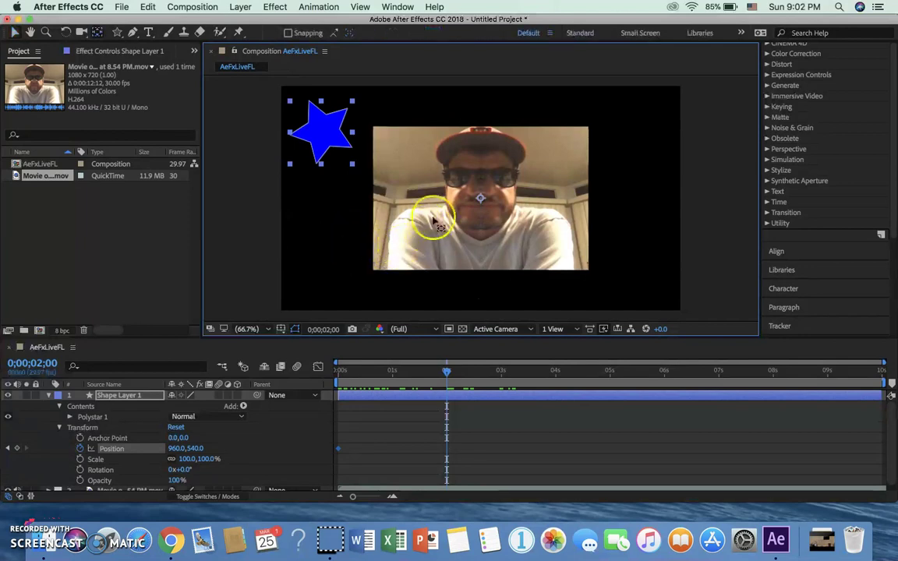
mouse_move(480, 199)
left_mouse_down()
mouse_move(378, 165)
mouse_move(467, 194)
left_mouse_up()
Step: Undo, return to frame 0 and place the anchor point on the star's centre (-765,-321)
key("v")
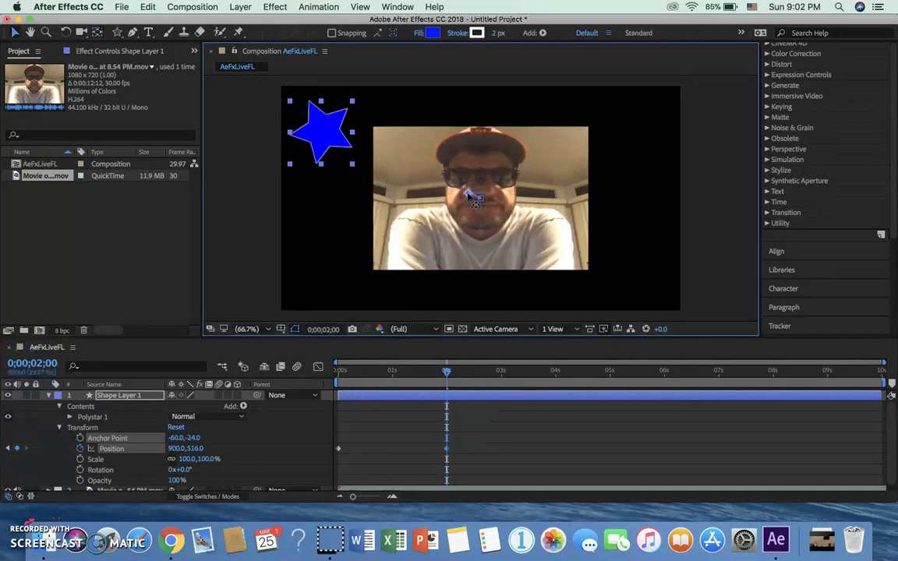
key("super+z")
key("super+z")
key("super+z")
key("super+z")
key("super+z")
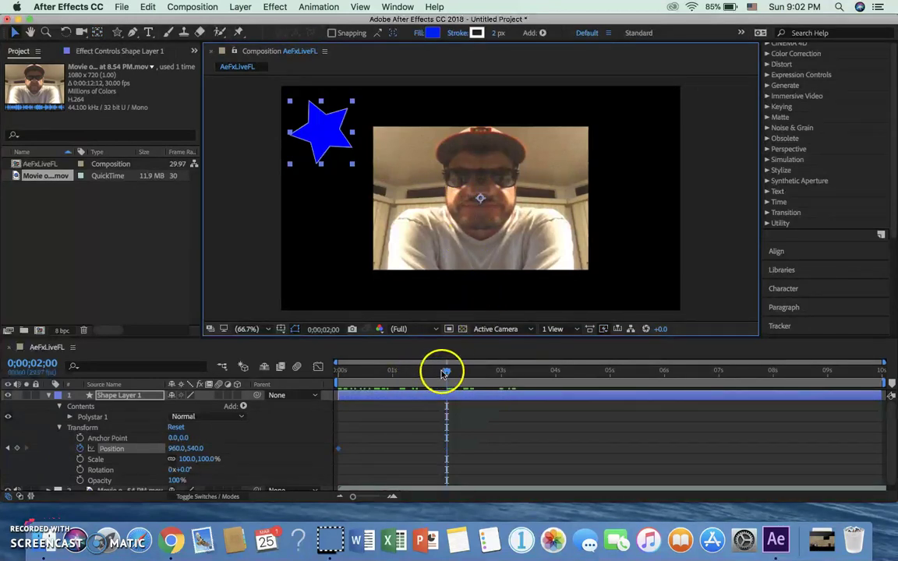
left_click_drag(444, 373, 331, 377)
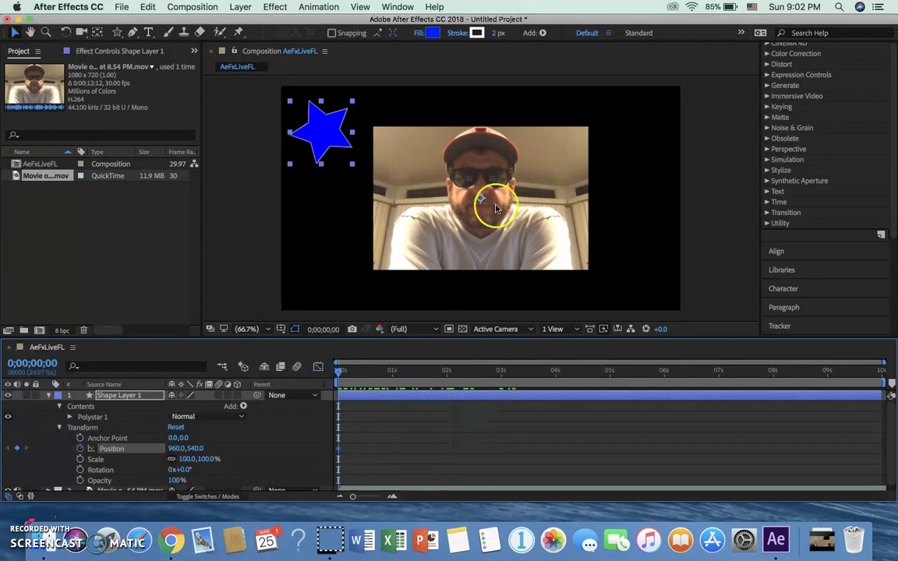
left_click(333, 224)
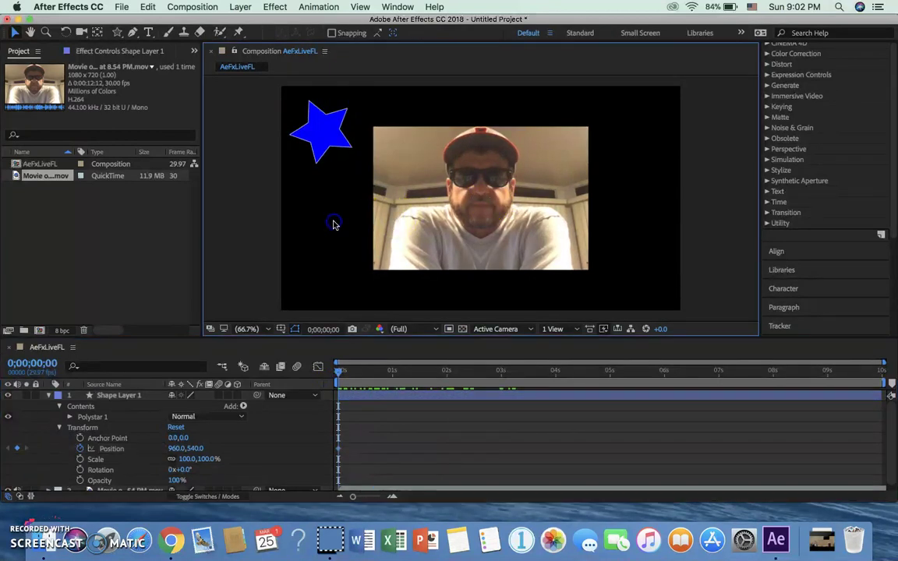
left_click(308, 129)
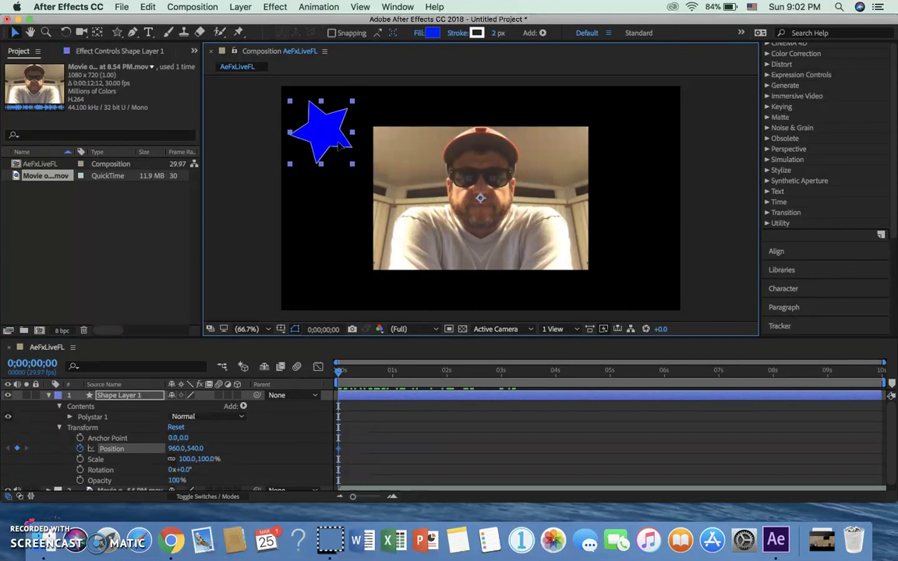
key("y")
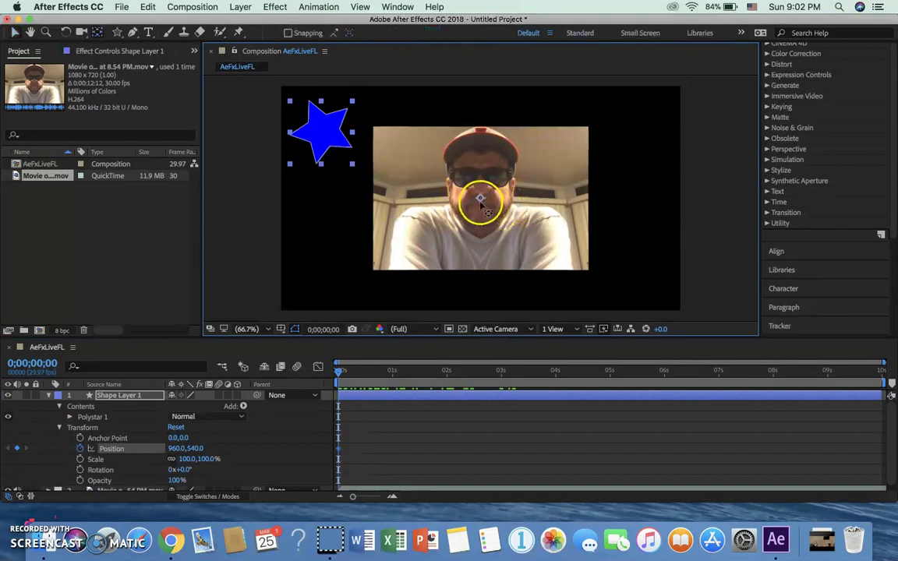
left_click_drag(480, 198, 320, 131)
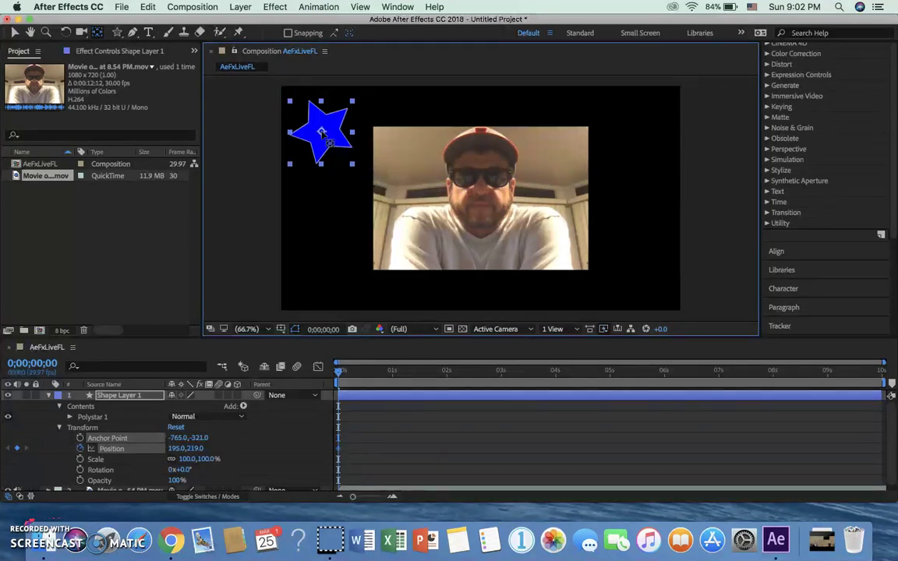
key("v")
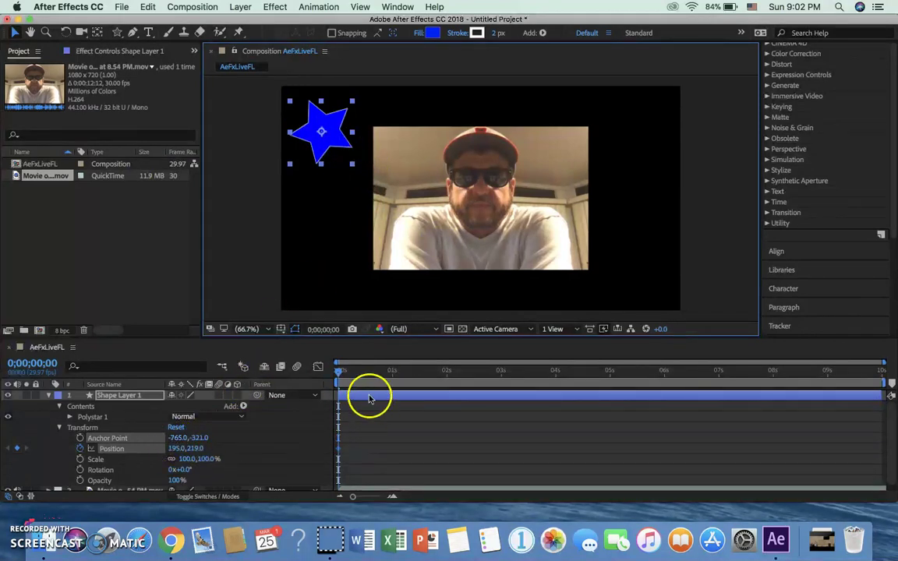
Step: Add Position keyframes dropping the star bottom-left, then up onto the face and near the top
left_click_drag(341, 373, 446, 377)
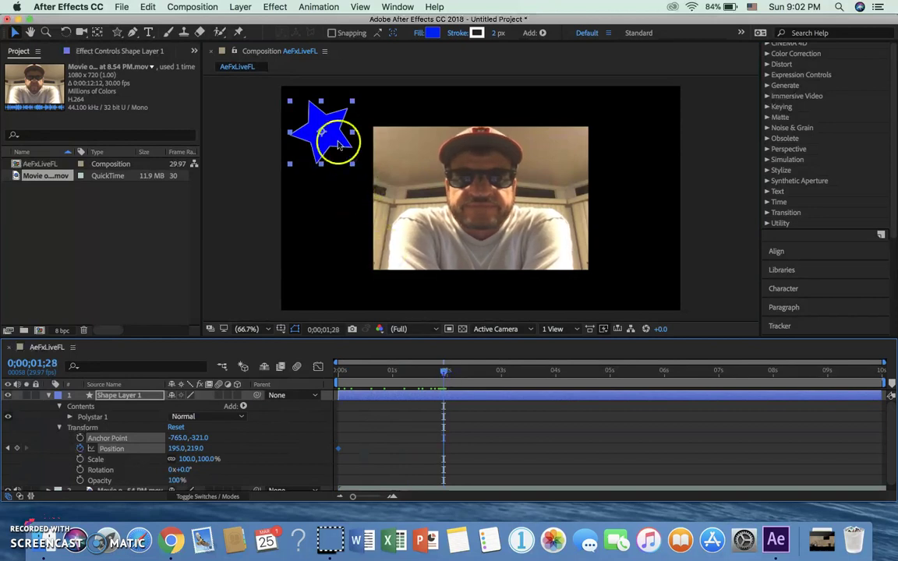
left_click_drag(339, 161, 344, 273)
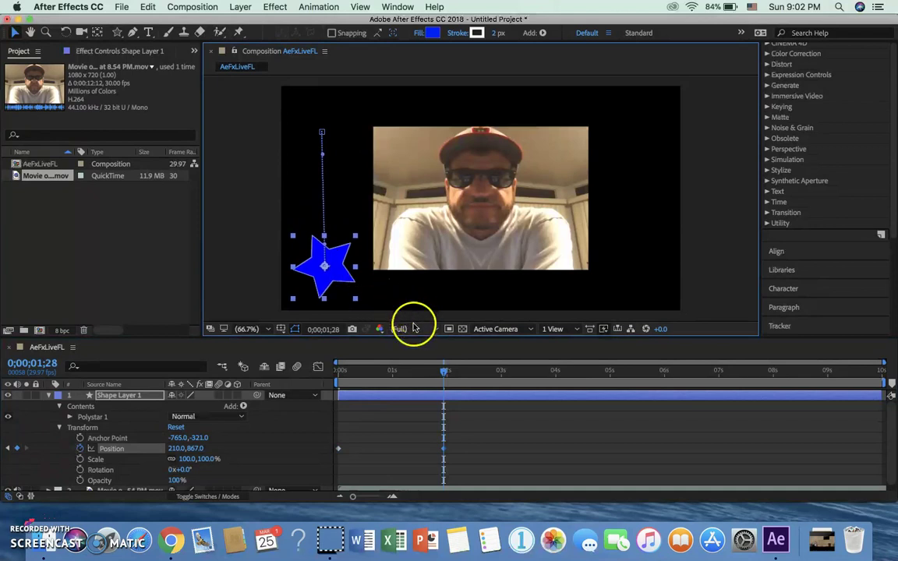
left_click_drag(443, 373, 557, 375)
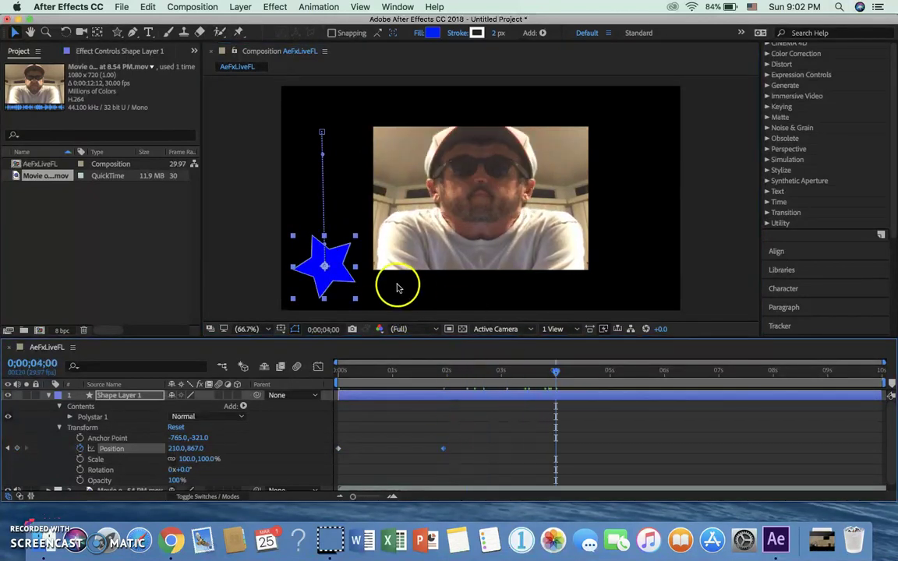
left_click_drag(323, 264, 490, 120)
left_click_drag(557, 374, 701, 382)
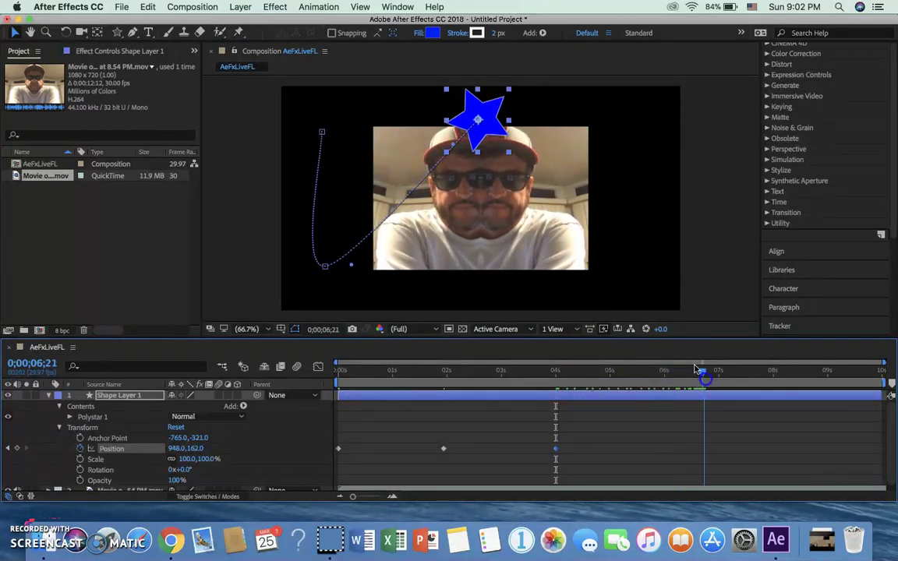
left_click_drag(494, 132, 498, 165)
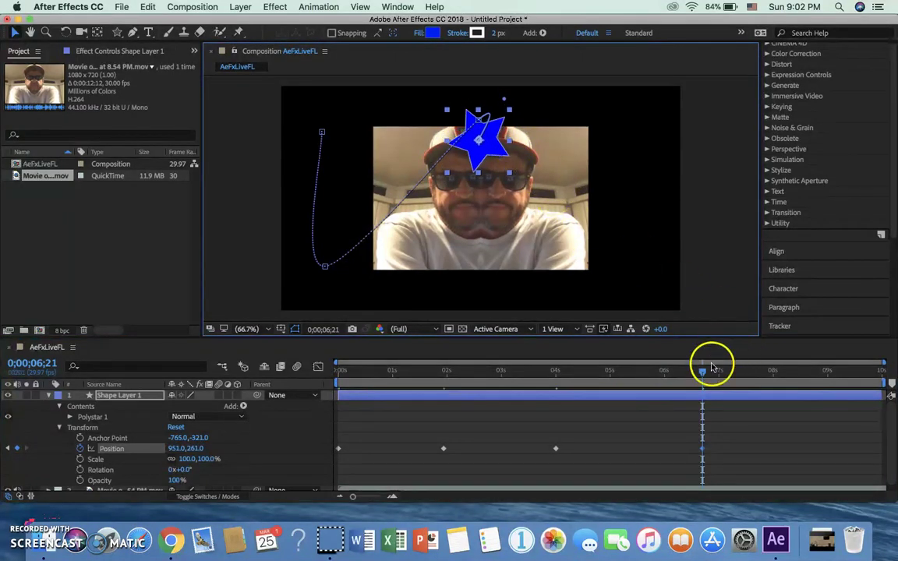
Step: Bring the star to the lower middle, then off the right edge at 2172,747, and review
left_click_drag(704, 379, 829, 383)
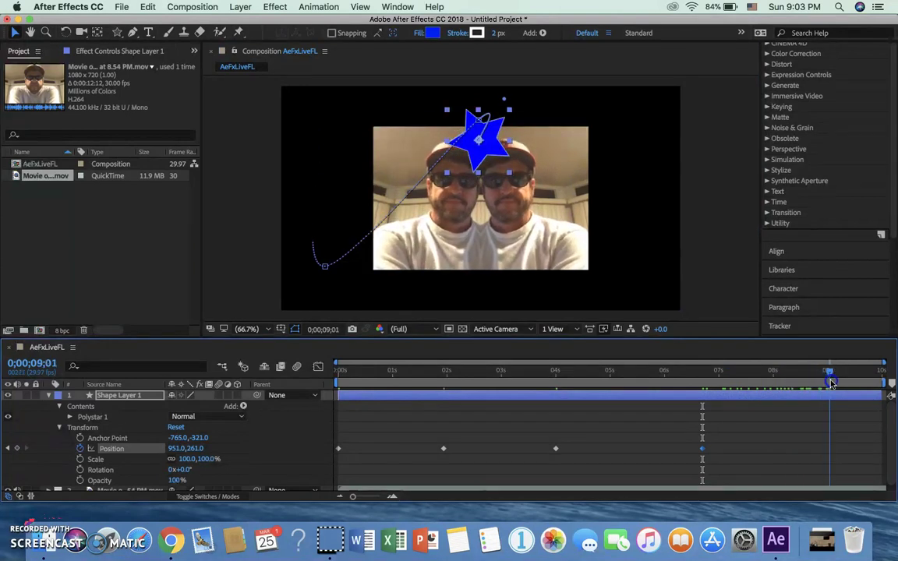
left_click_drag(499, 152, 504, 275)
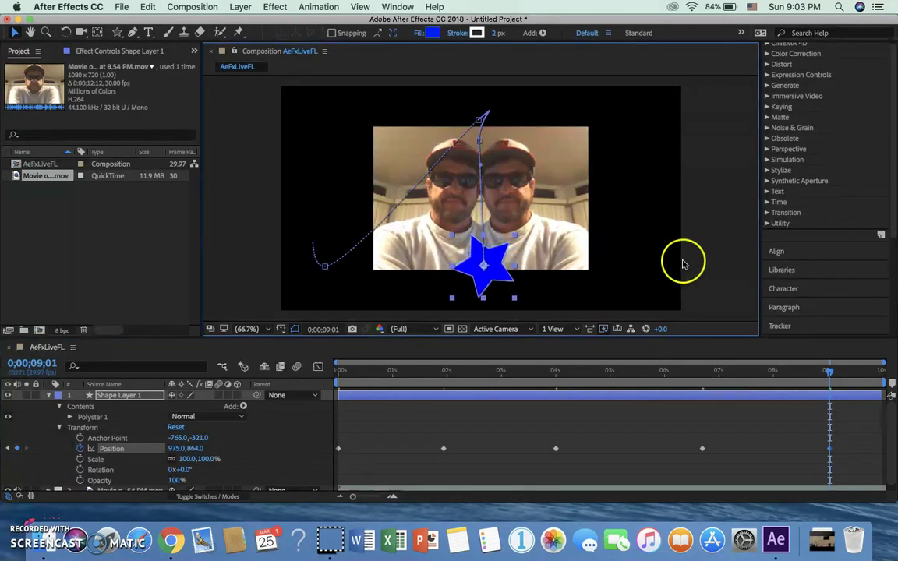
left_click(831, 373)
left_click_drag(832, 372, 874, 374)
left_click_drag(491, 276, 743, 257)
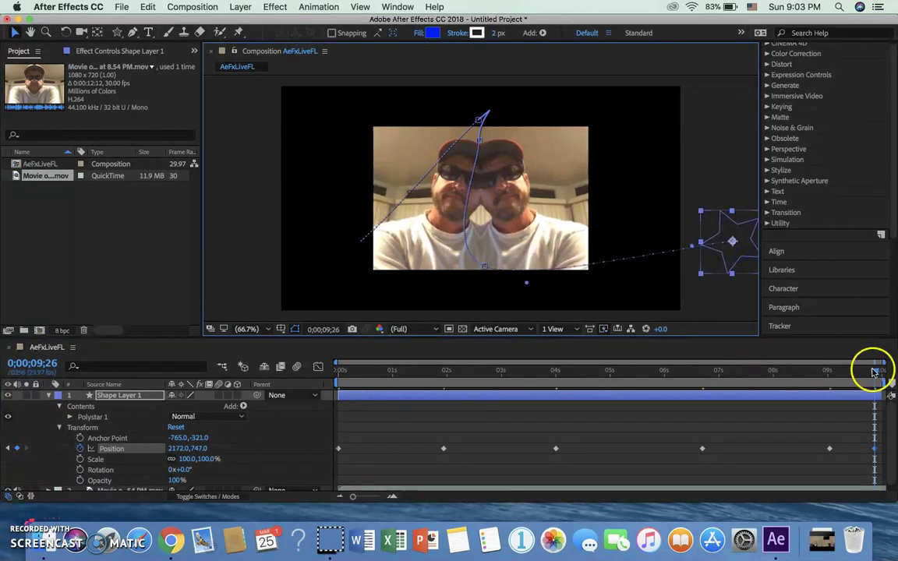
left_click_drag(874, 371, 304, 375)
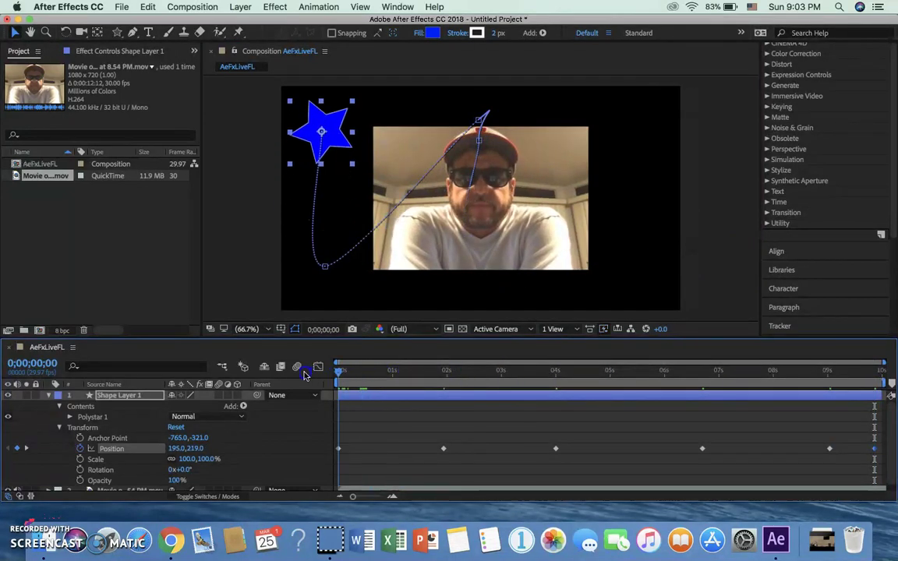
Step: Collapse Shape Layer 1's Transform, Contents and layer twirl-downs
left_click(58, 428)
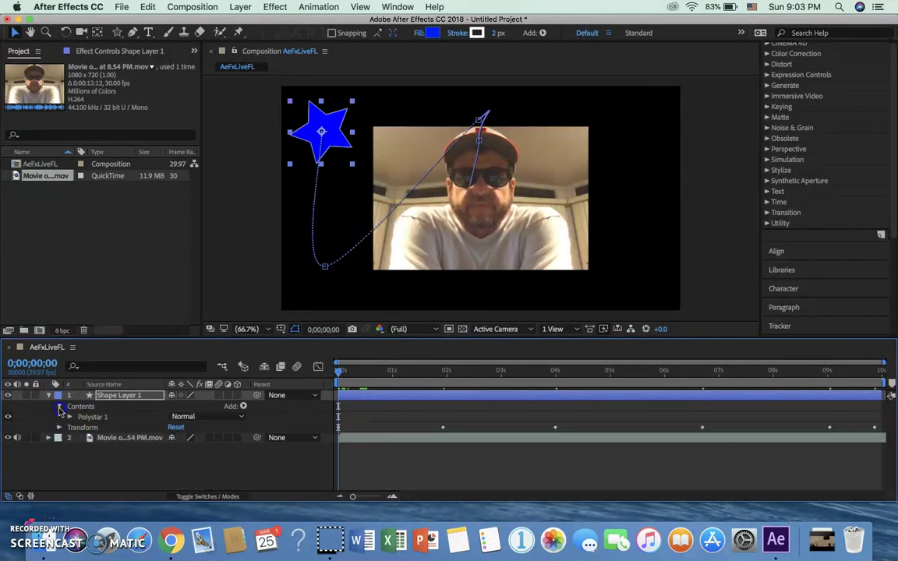
left_click(60, 408)
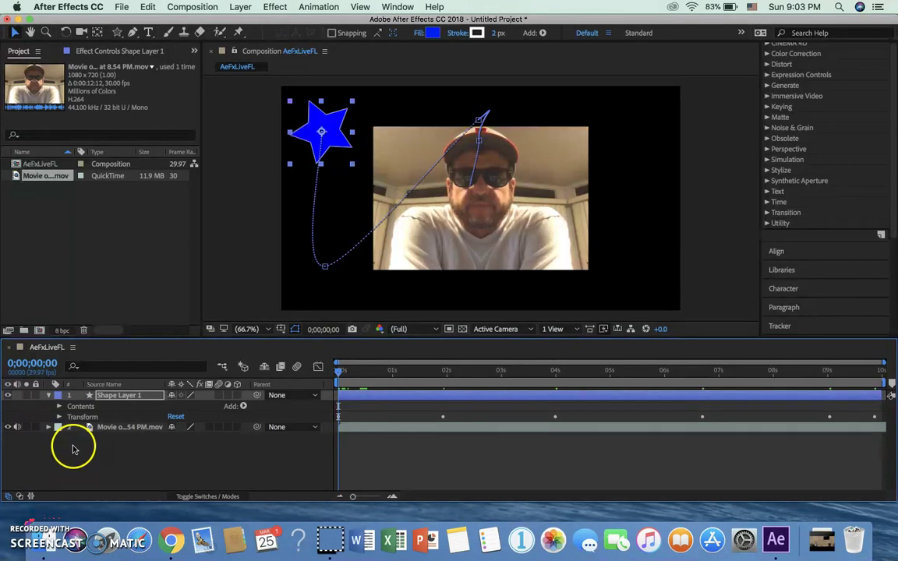
left_click(47, 396)
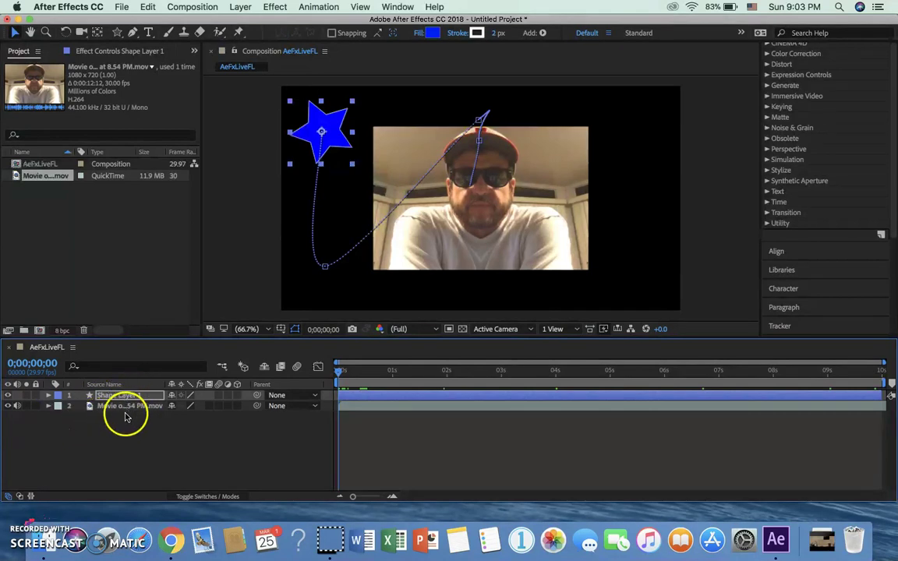
Step: Add a full-frame 1920×1080 Magenta Solid 1 via Layer > New > Solid
left_click(242, 7)
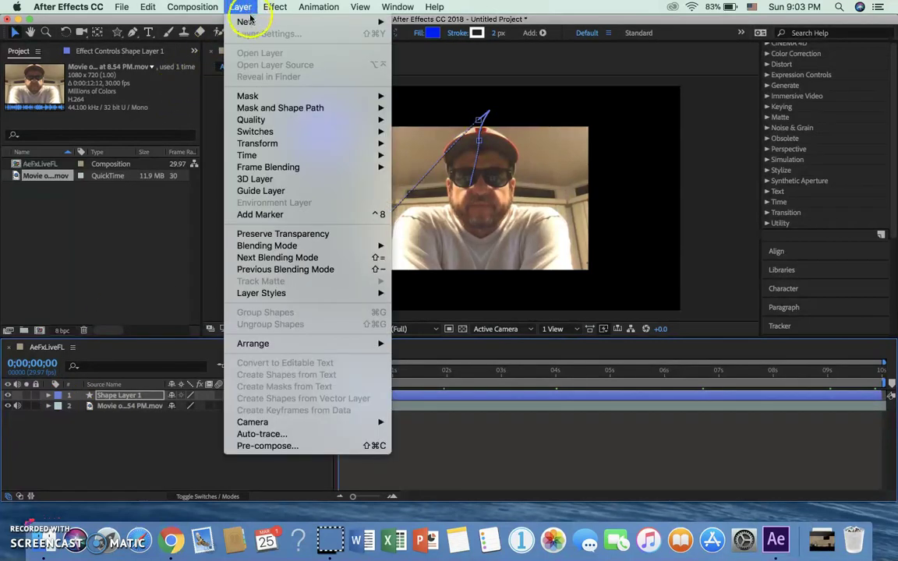
mouse_move(257, 22)
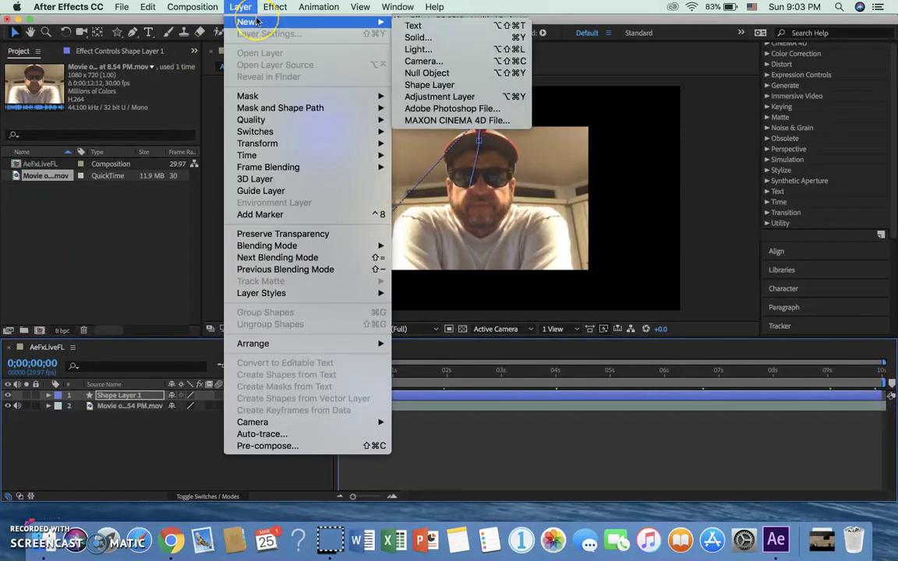
left_click(433, 36)
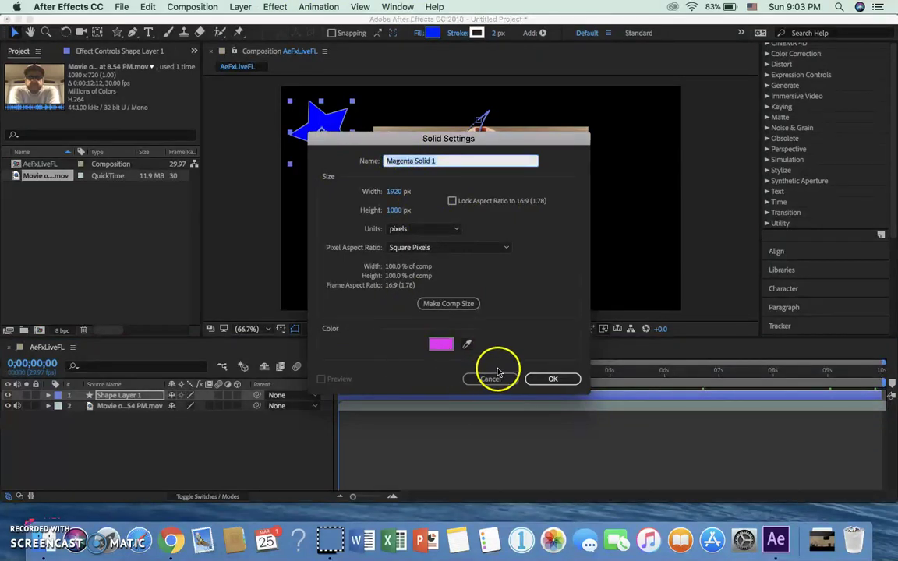
left_click(552, 378)
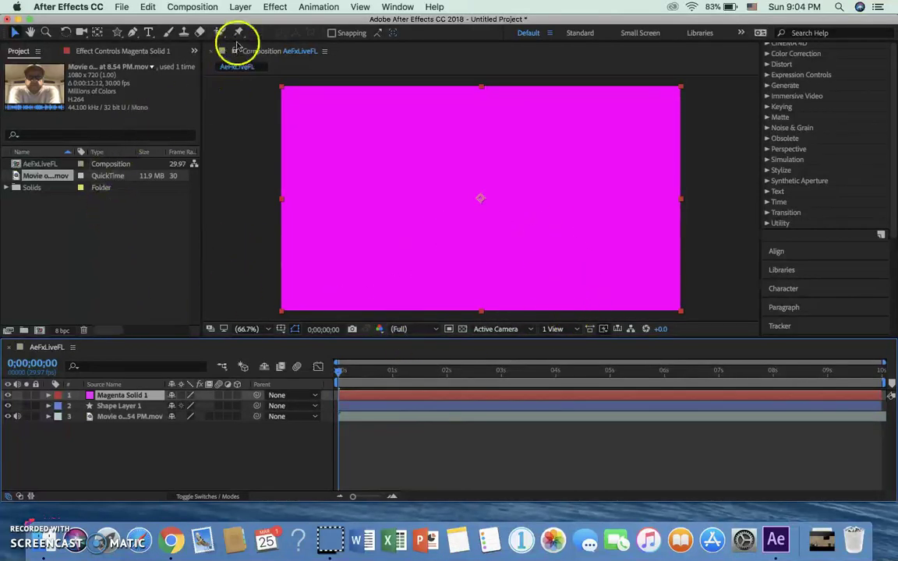
left_click(275, 7)
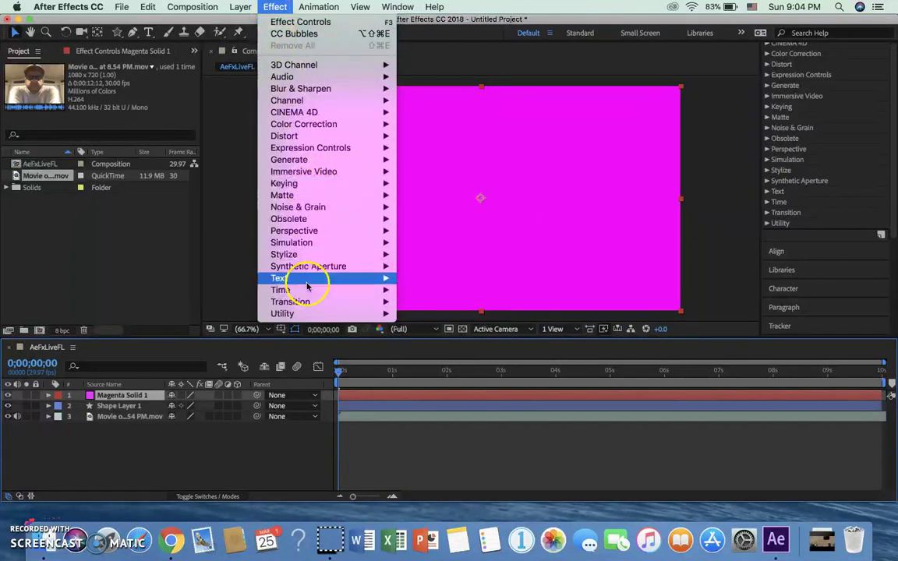
mouse_move(294, 248)
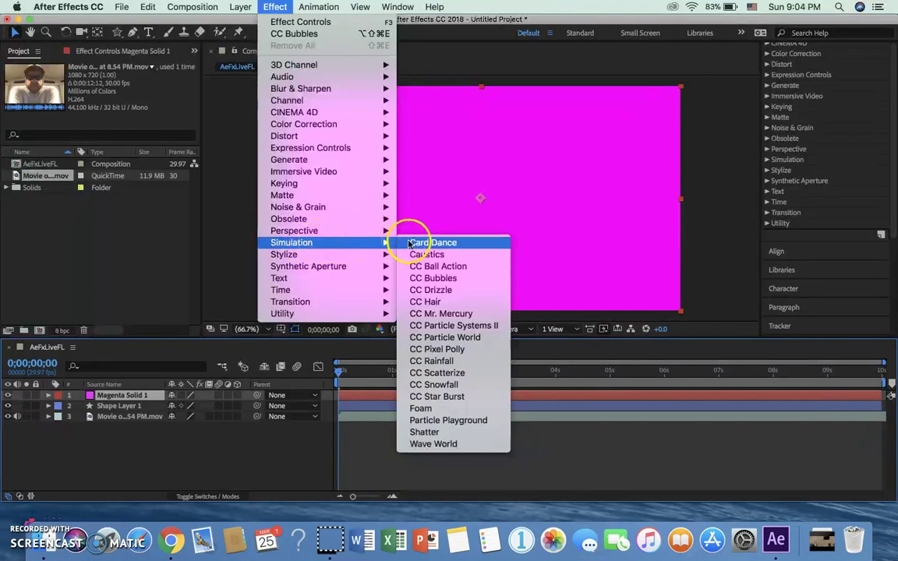
left_click(446, 362)
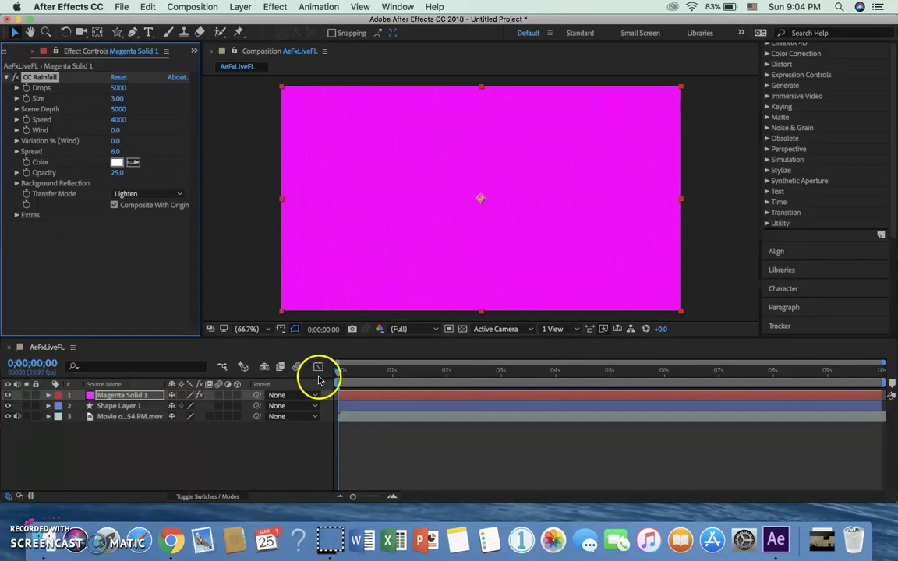
left_click_drag(339, 373, 348, 373)
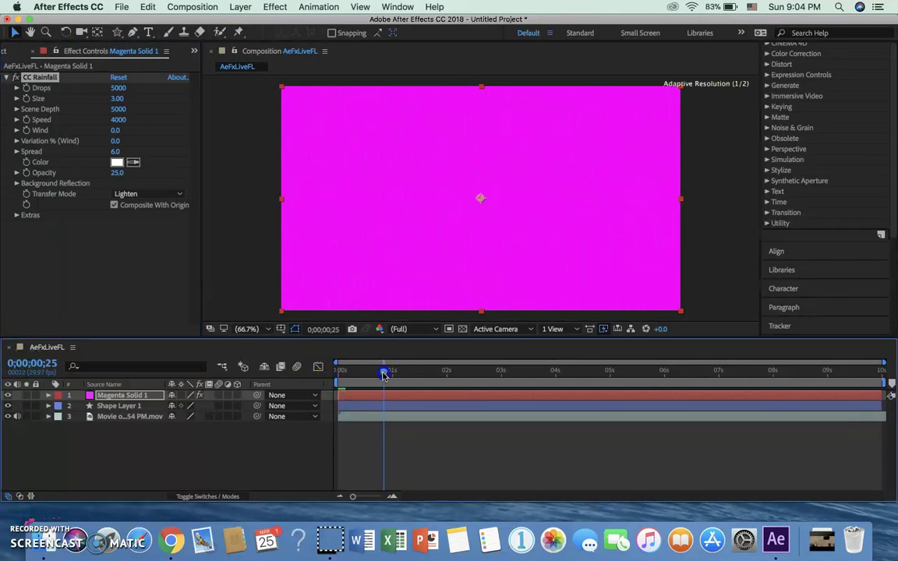
left_click_drag(340, 374, 337, 374)
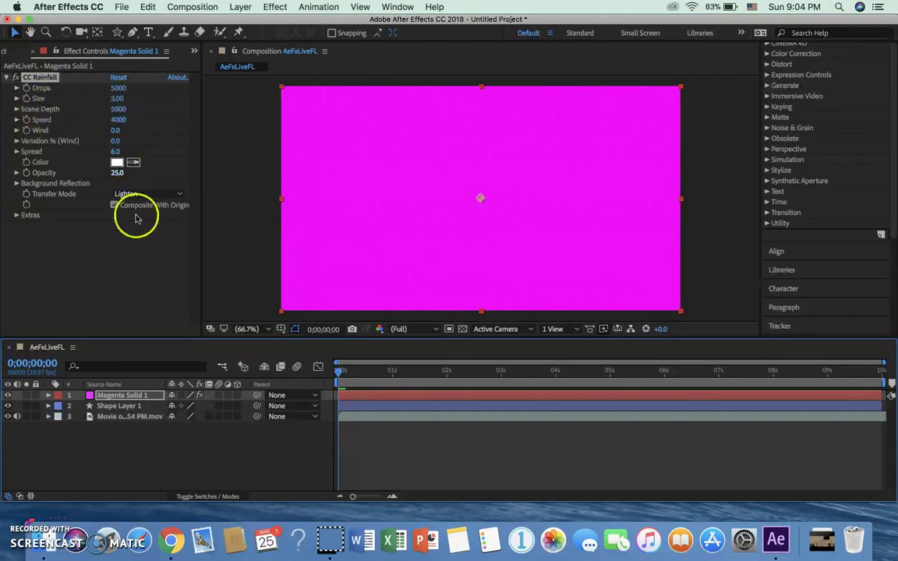
left_click(353, 170)
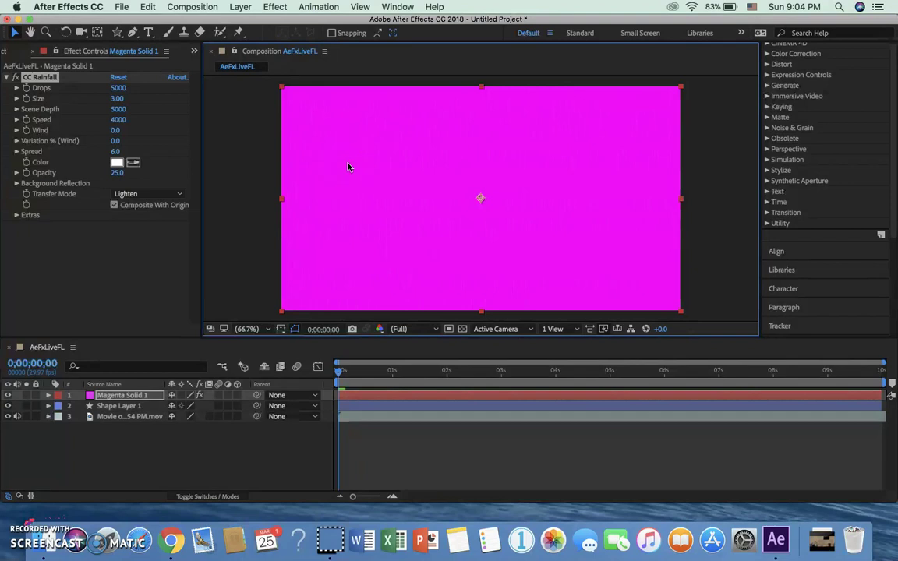
key("Delete")
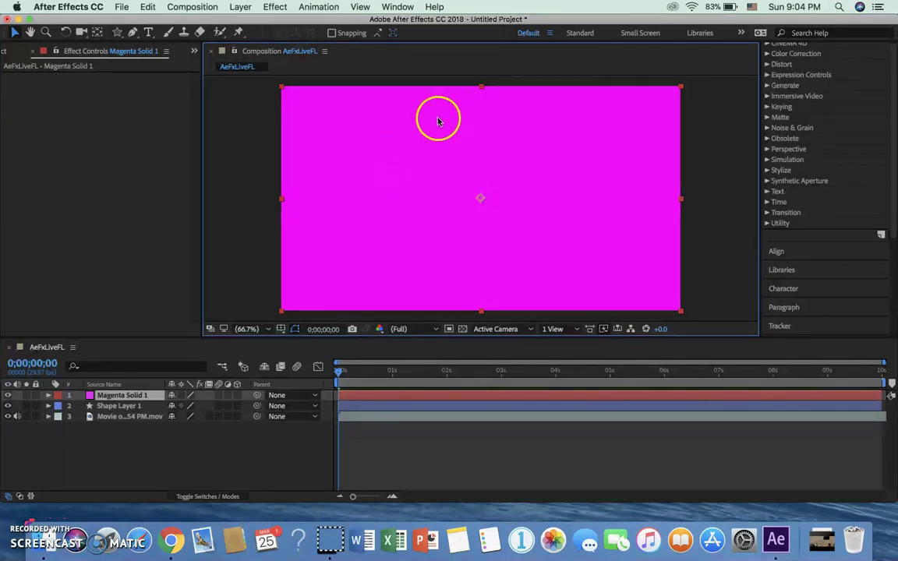
Step: Apply Effect > Simulation > CC Particle Systems II to Magenta Solid 1
left_click(276, 8)
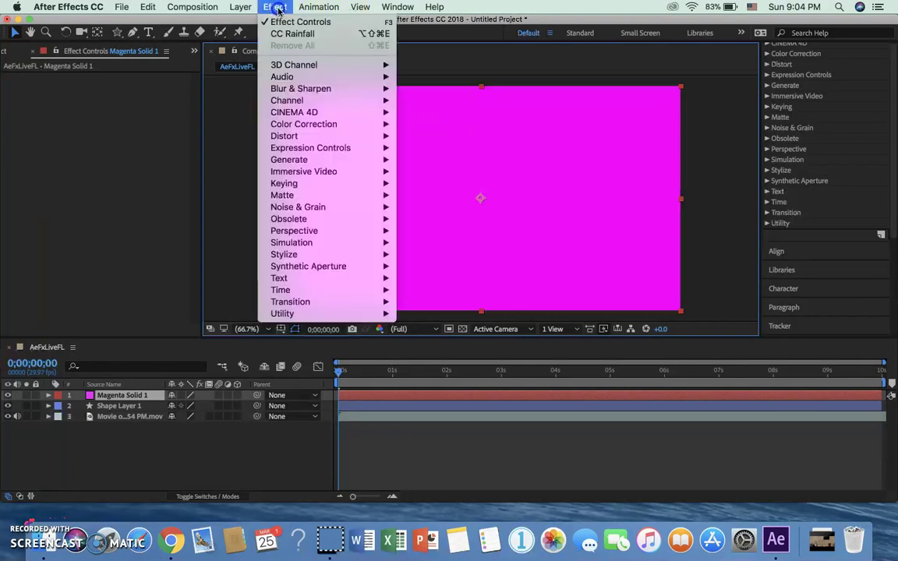
mouse_move(300, 243)
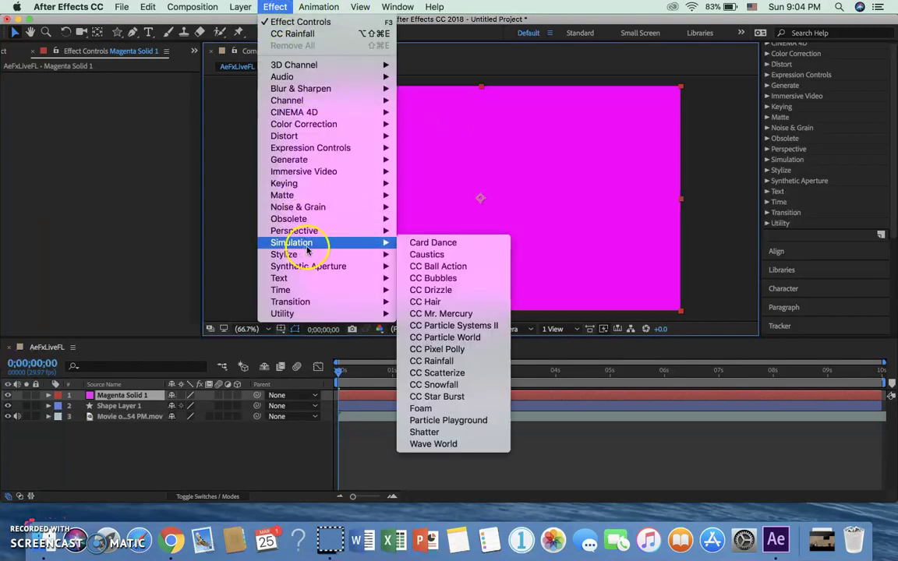
left_click(464, 326)
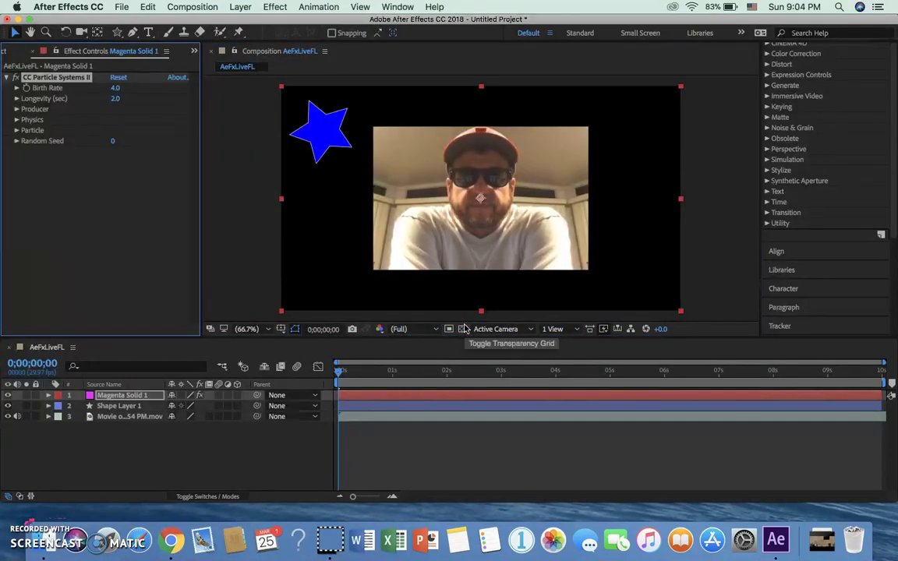
Step: Scrub ahead and preview the yellow particle burst spraying over the webcam video
left_click_drag(338, 372, 819, 375)
key("space")
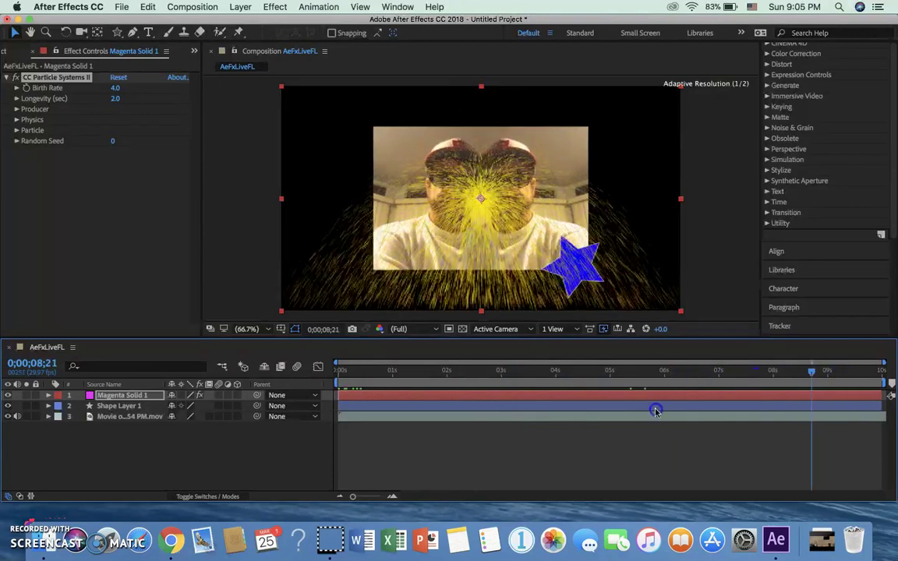
key("space")
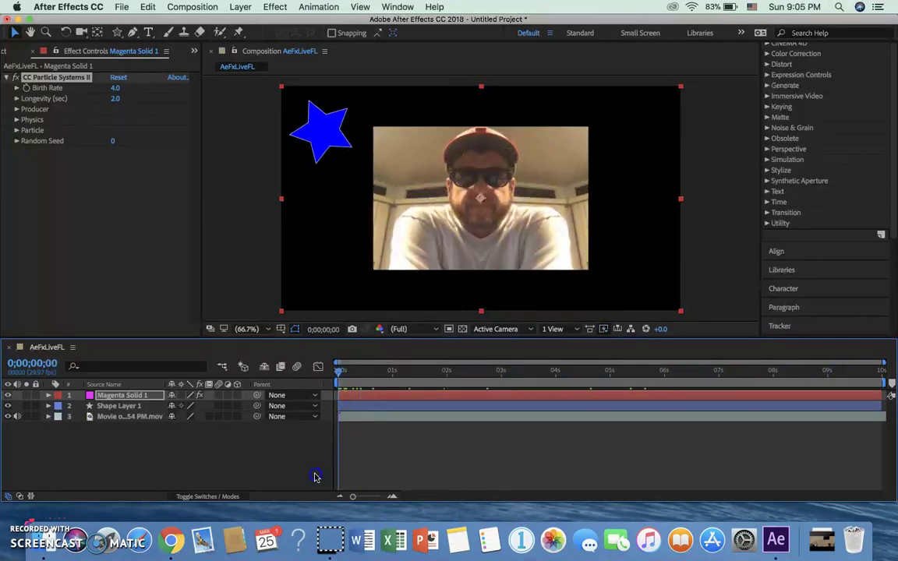
left_click(166, 417)
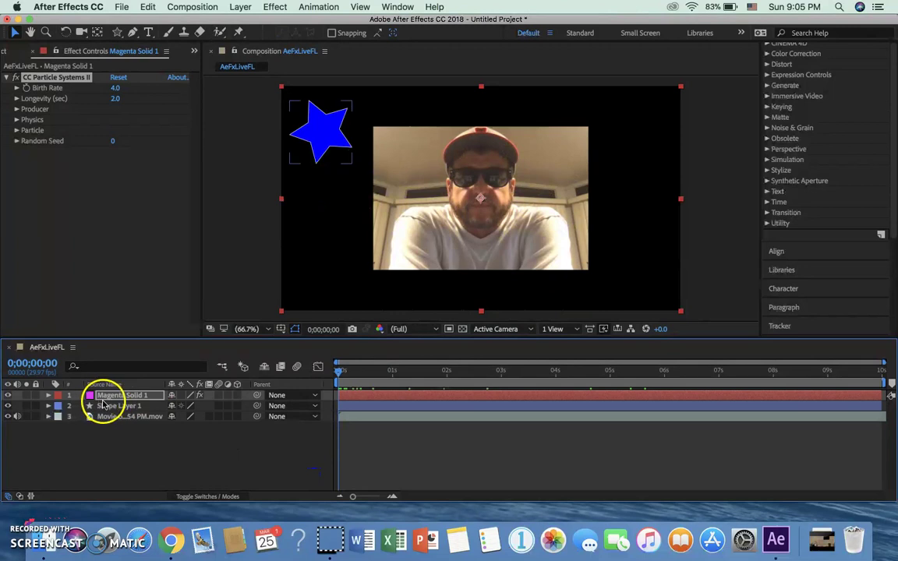
Step: Expand Magenta Solid 1 > Effects > CC Particle Systems II > Physics in the timeline
left_click(47, 396)
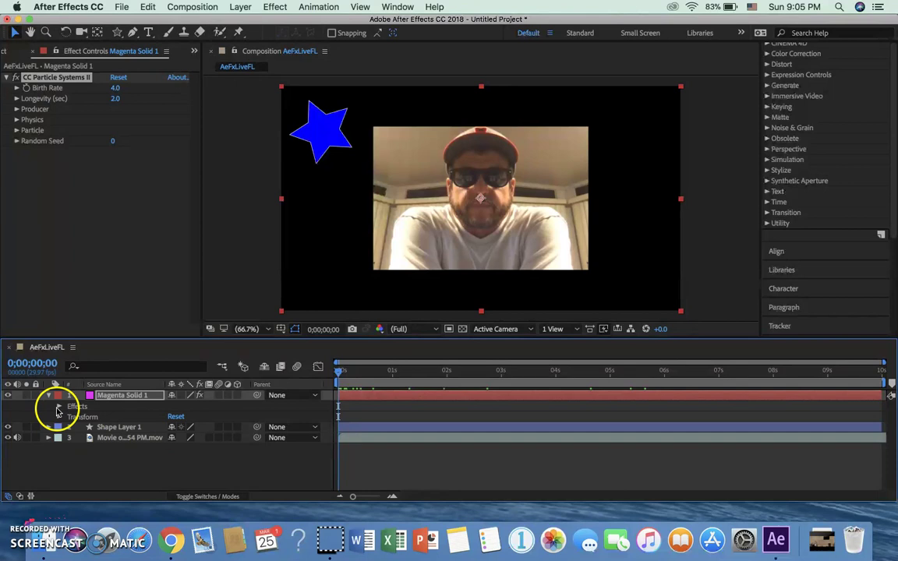
left_click(58, 407)
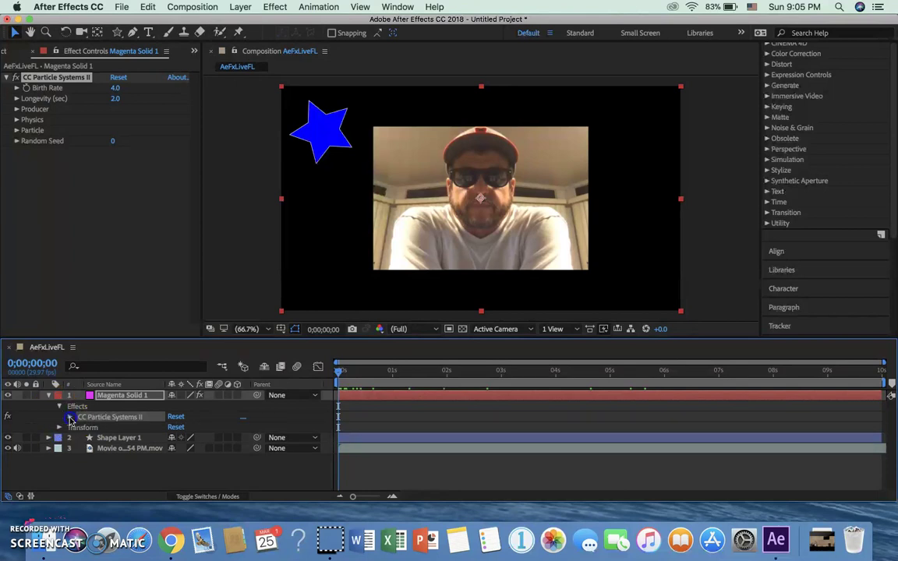
left_click(68, 417)
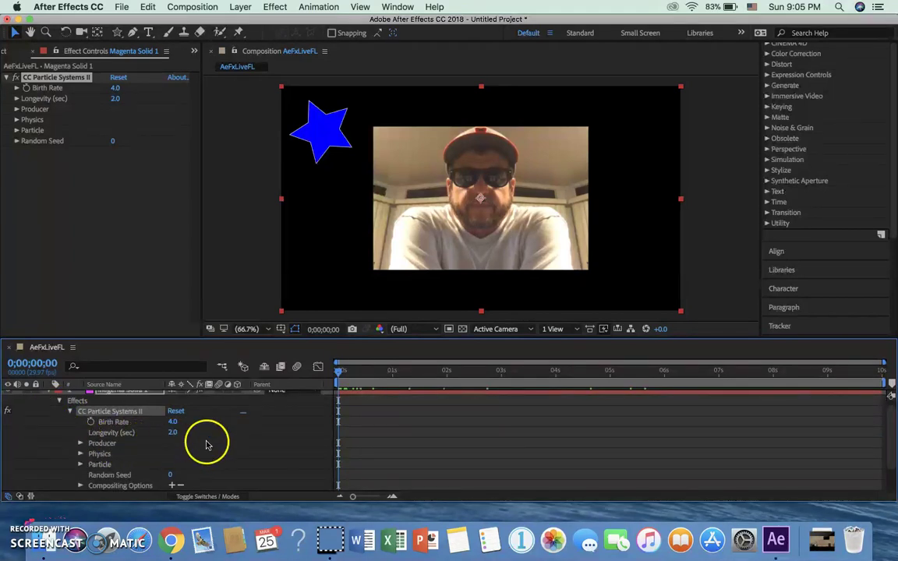
scroll(218, 442, "down", 1)
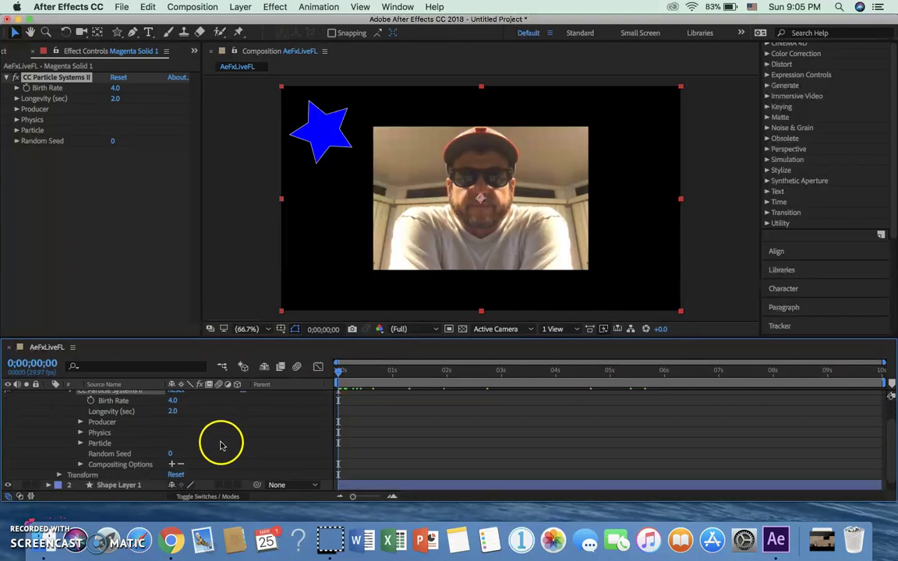
scroll(220, 445, "up", 1)
scroll(220, 445, "up", 1)
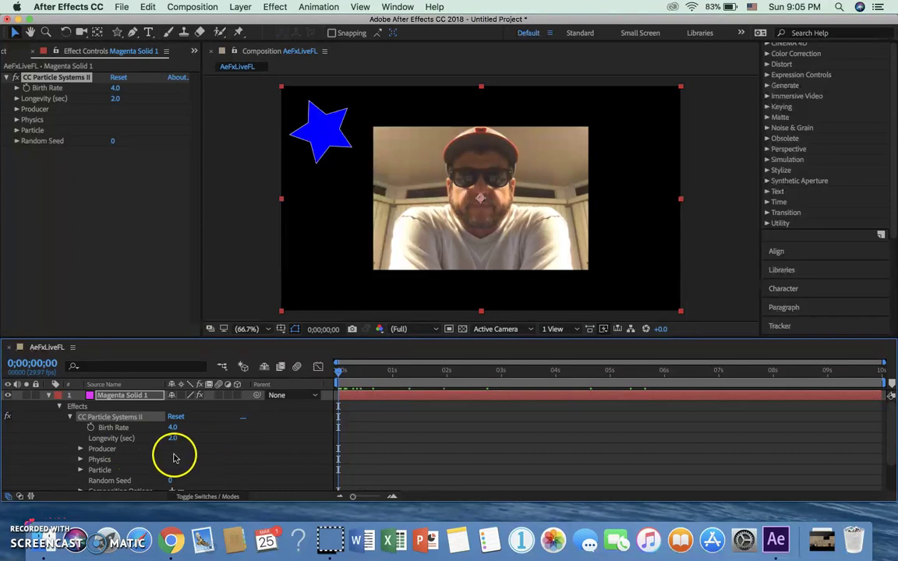
left_click(80, 459)
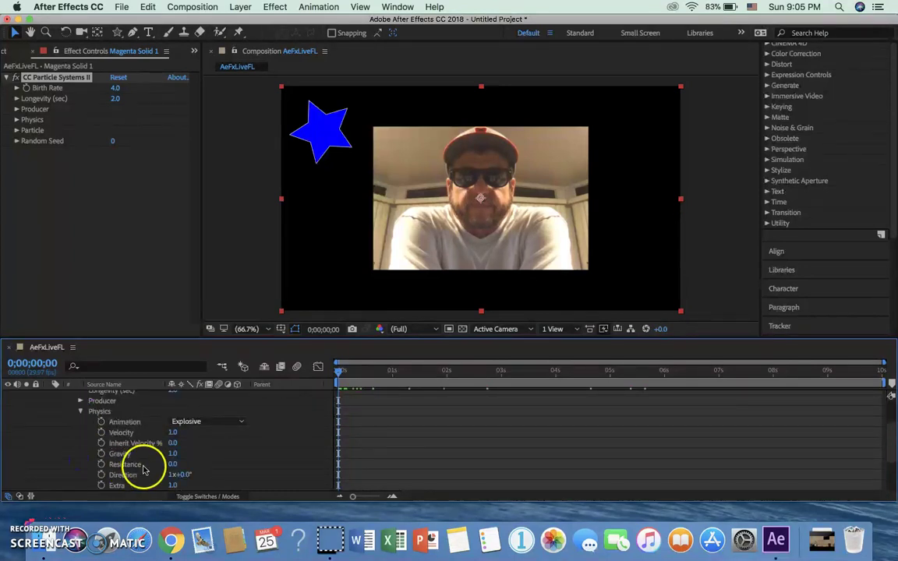
scroll(187, 458, "down", 1)
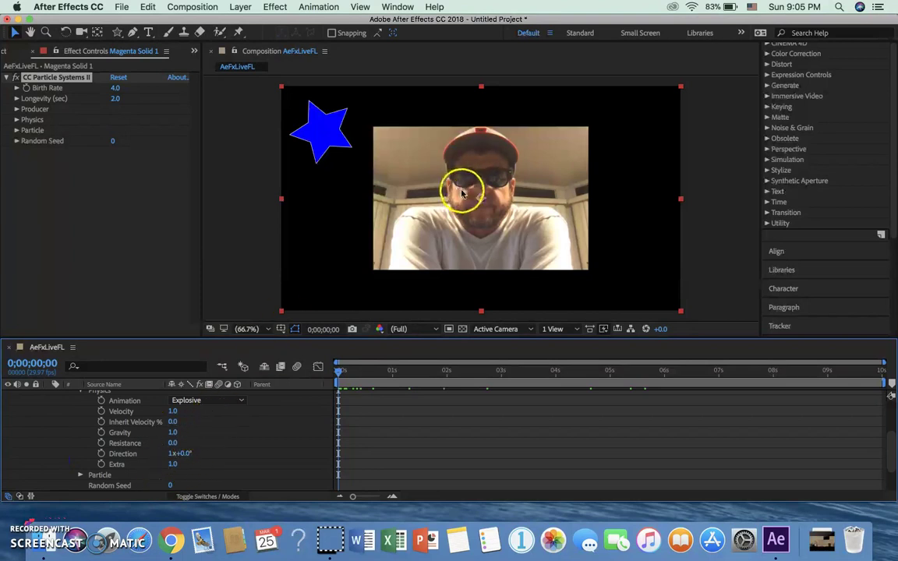
Step: Raise Gravity to 1.8 and set Direction to 25x+0.0°, scrubbing time to check the spray
left_click_drag(340, 373, 385, 372)
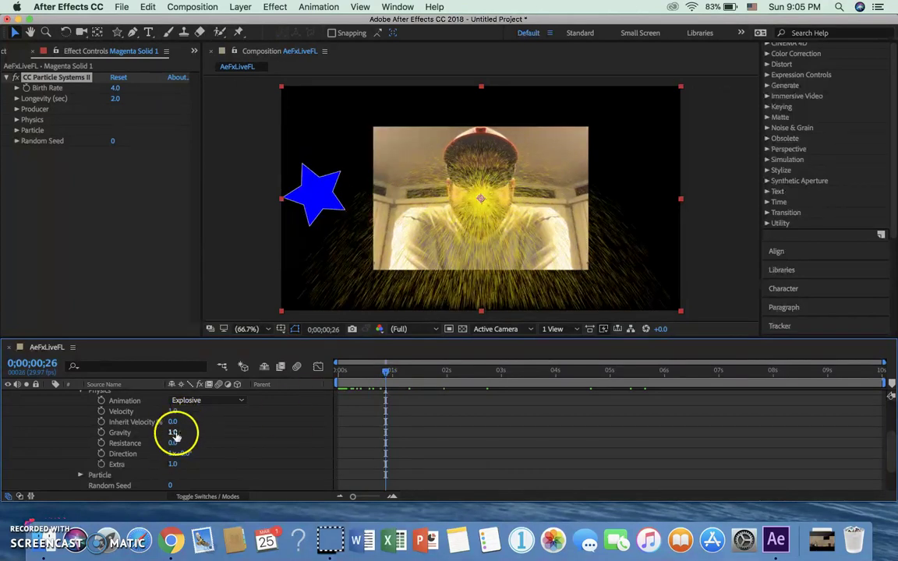
left_click_drag(172, 431, 263, 430)
mouse_move(389, 374)
left_mouse_down()
mouse_move(414, 374)
mouse_move(357, 377)
mouse_move(423, 379)
mouse_move(391, 377)
left_mouse_up()
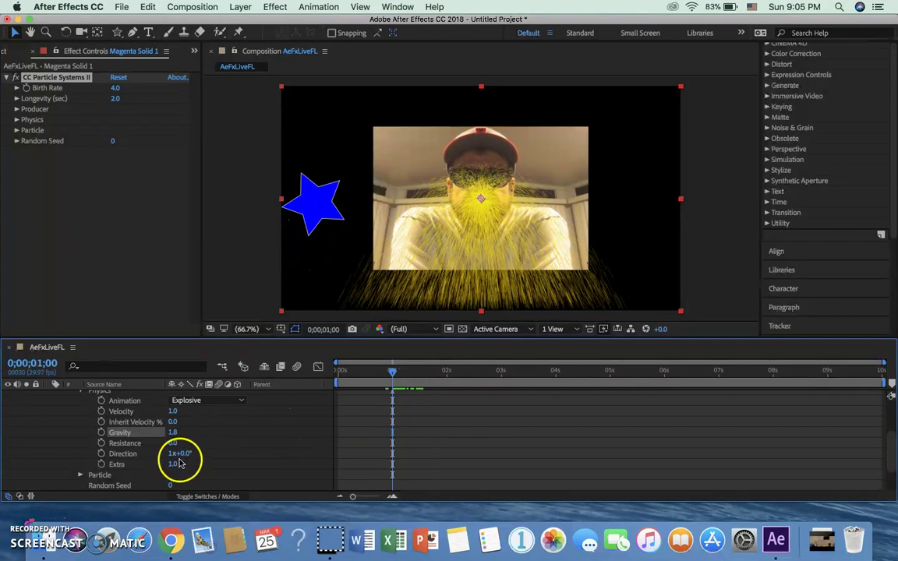
mouse_move(173, 459)
left_mouse_down()
mouse_move(214, 453)
mouse_move(115, 454)
left_mouse_up()
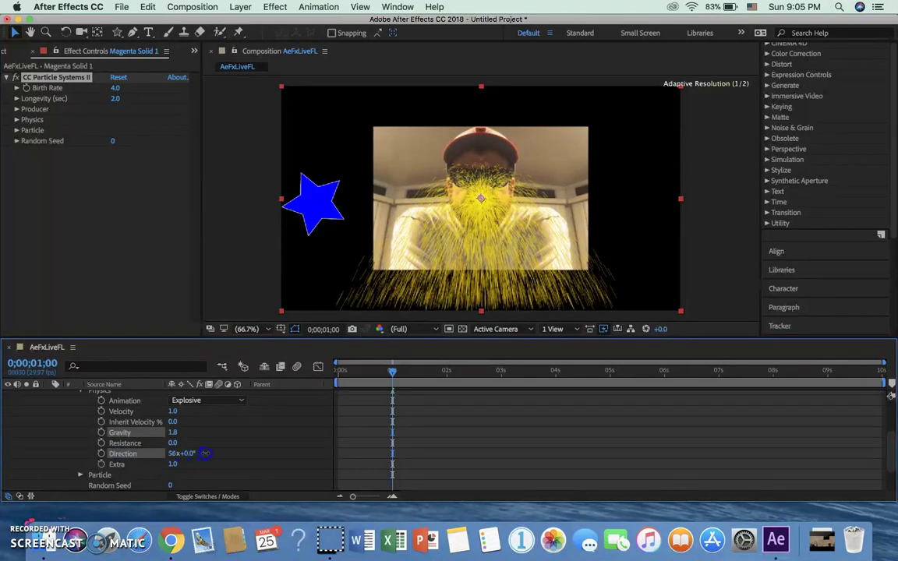
left_click_drag(205, 453, 184, 454)
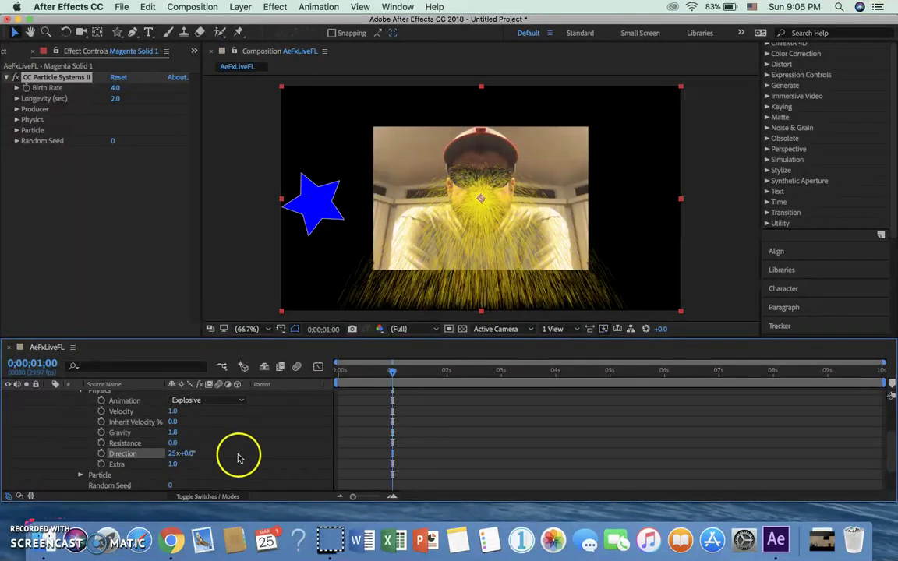
left_click_drag(393, 373, 729, 374)
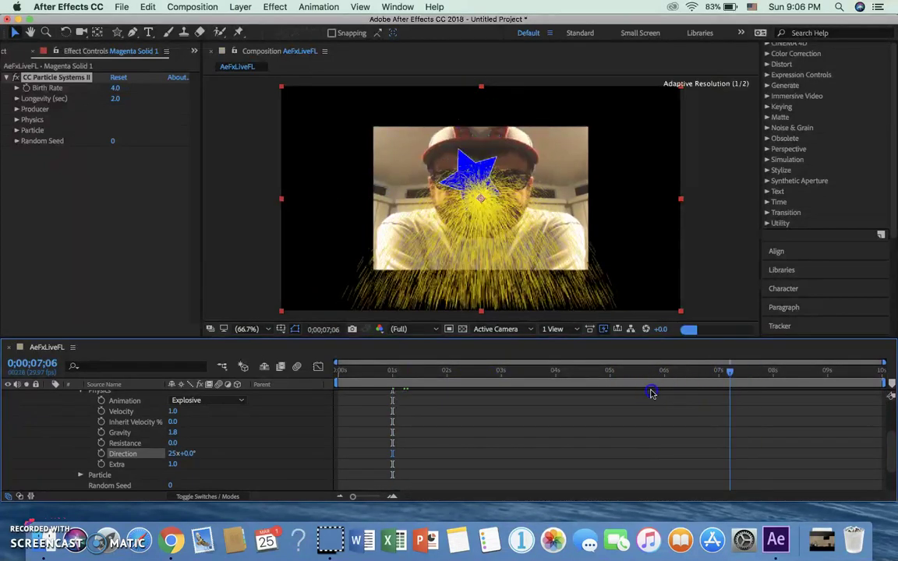
left_click_drag(651, 393, 276, 409)
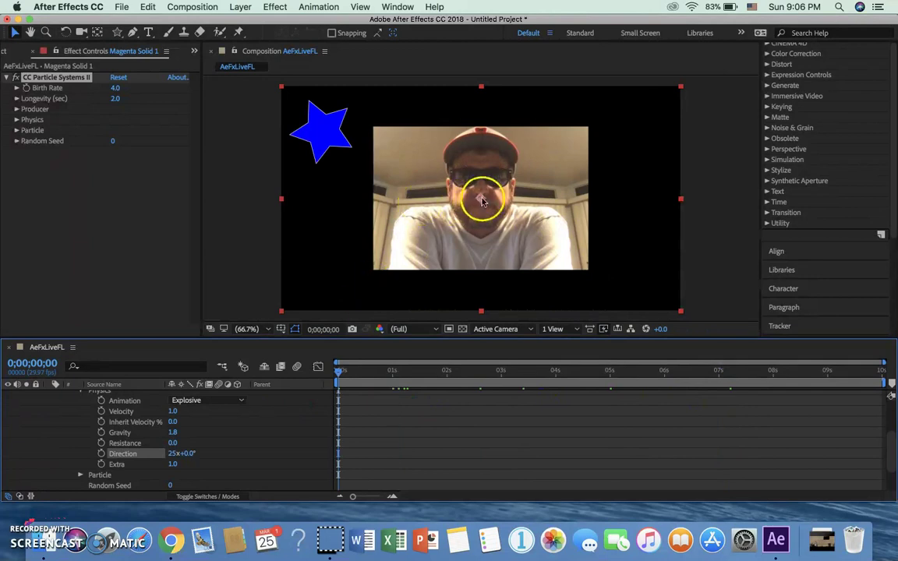
Step: Drag the particle Producer point slightly lower on the webcam face
left_click(481, 202)
left_click_drag(482, 217, 481, 227)
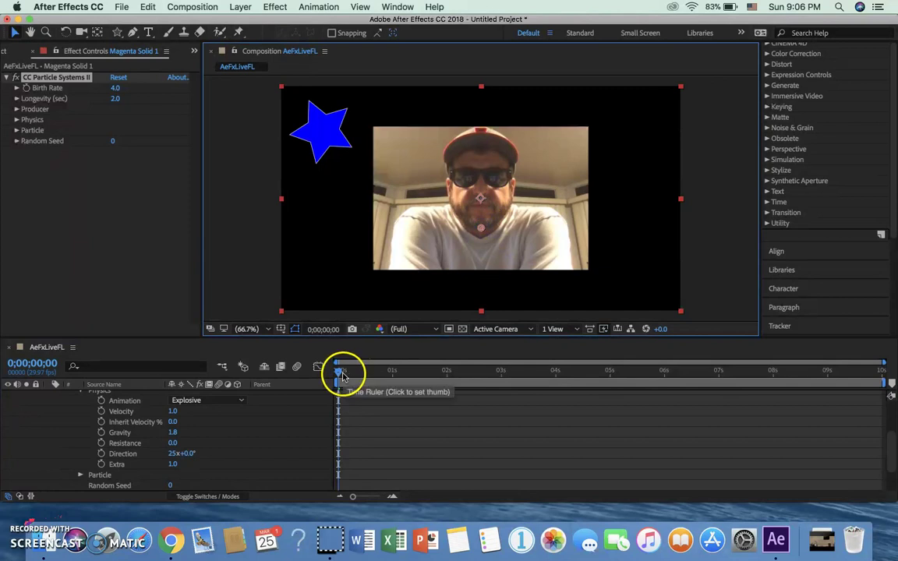
left_click_drag(343, 372, 53, 398)
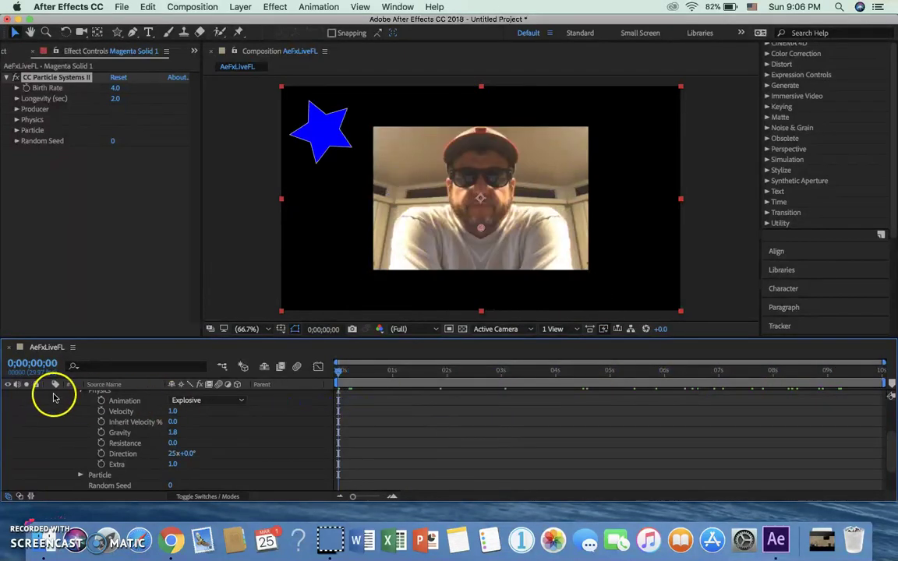
Step: Collapse the particle effect and Magenta Solid 1 properties, then select the star layer
scroll(53, 399, "down", 3)
scroll(53, 399, "up", 6)
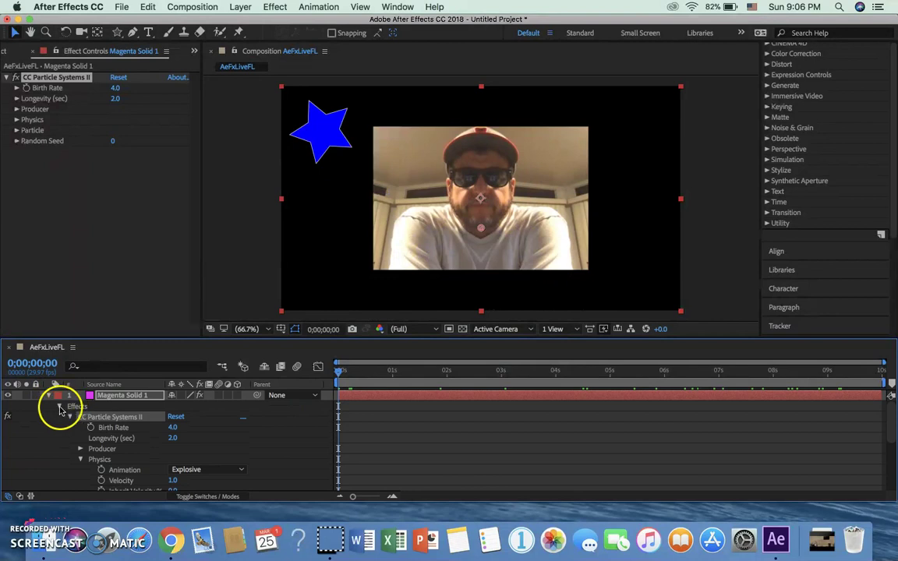
left_click(52, 405)
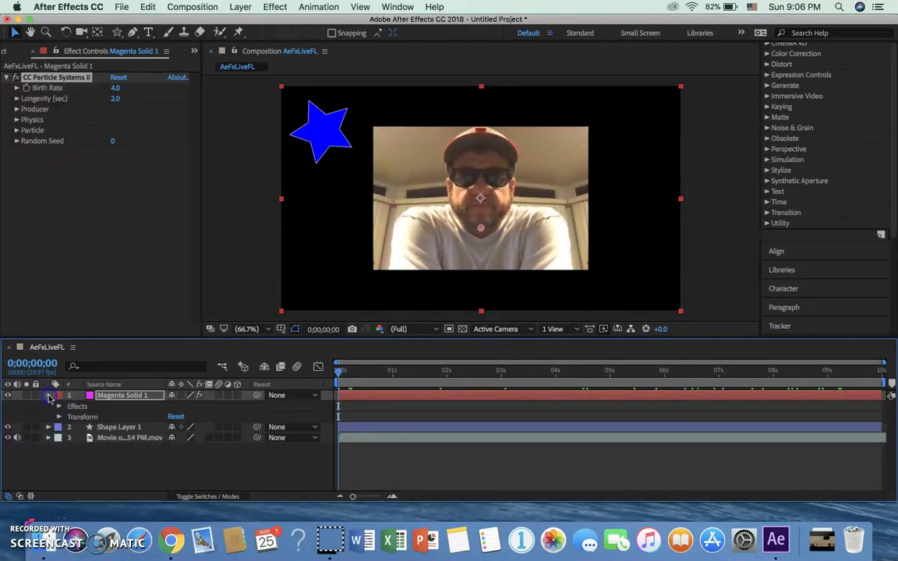
left_click(49, 398)
left_click(62, 405)
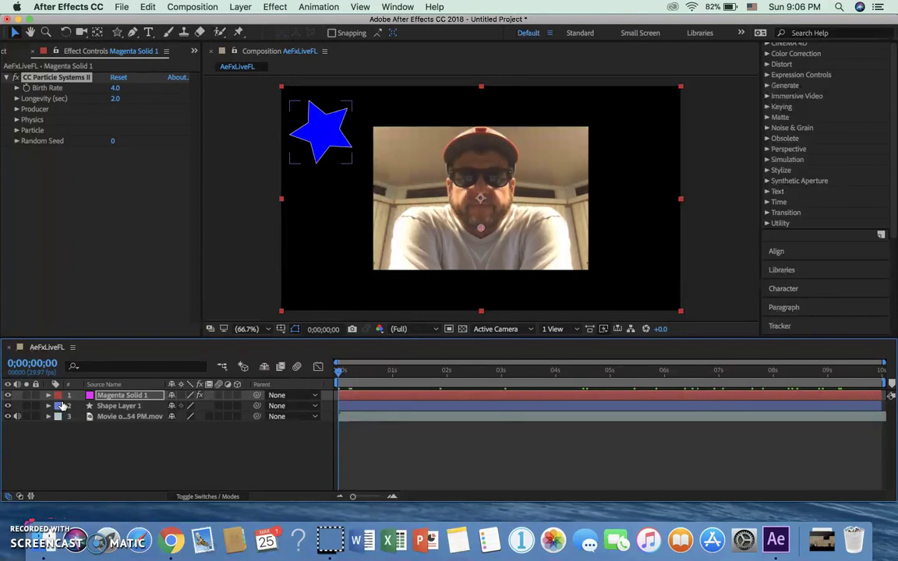
Step: Preview the star and particle animation, then rewind to the start of the comp
key("space")
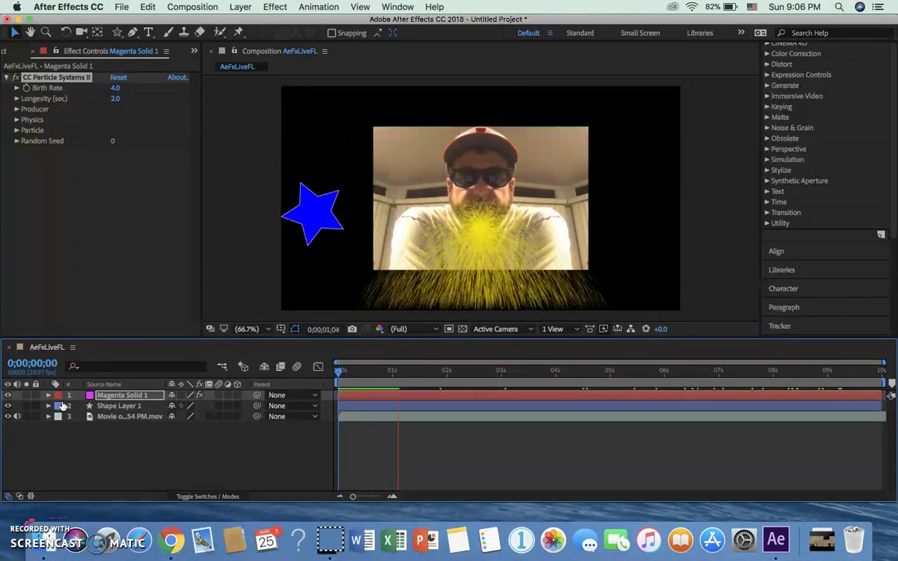
key("space")
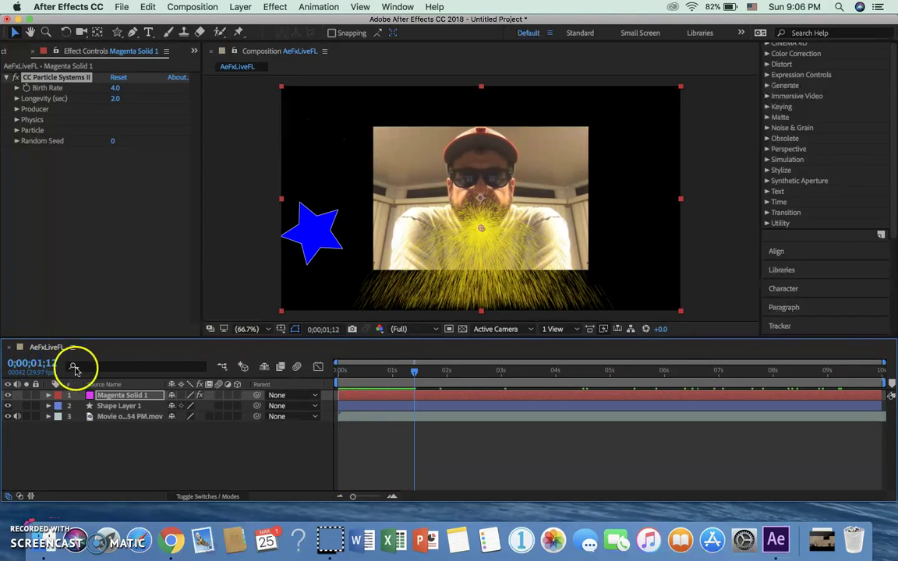
left_click_drag(414, 372, 278, 342)
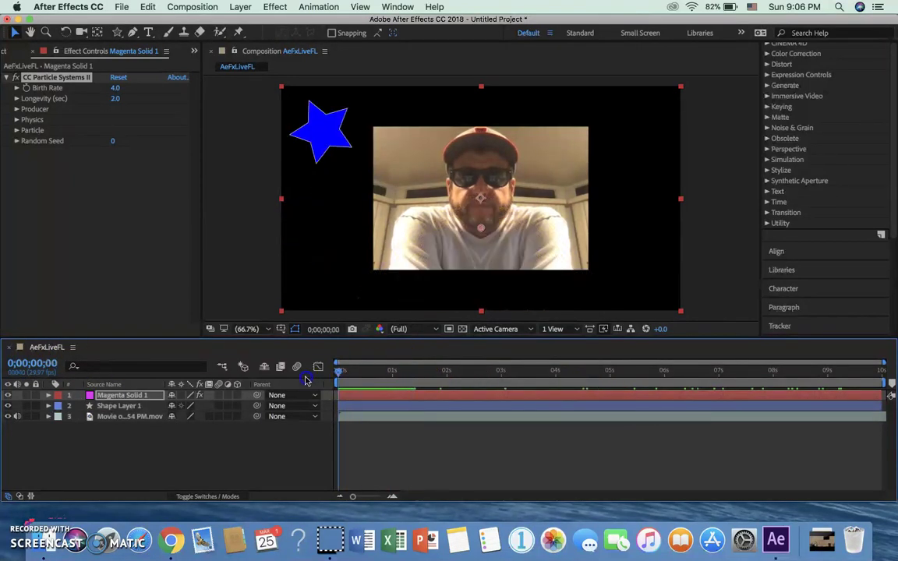
Step: Deselect the particle solid layer and bring up the File > Export options
left_click(164, 444)
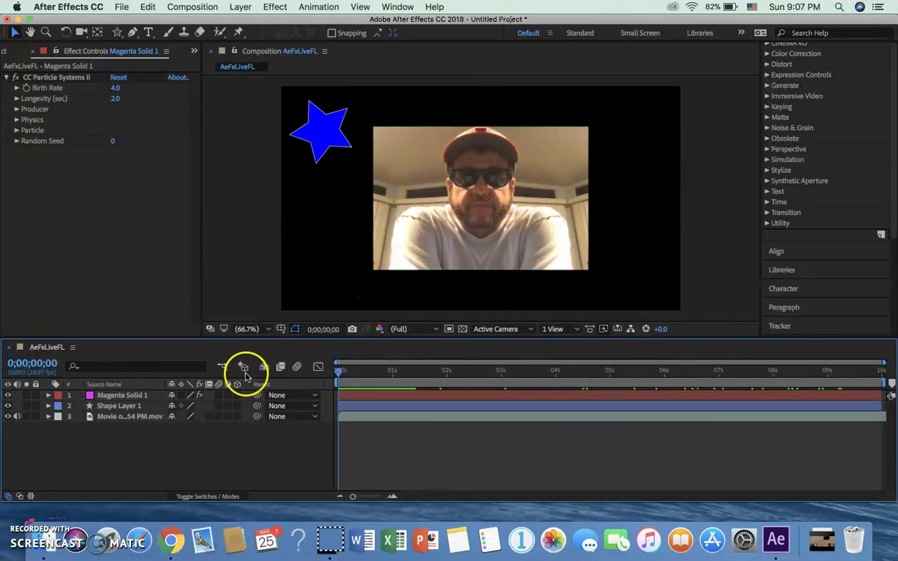
left_click(121, 7)
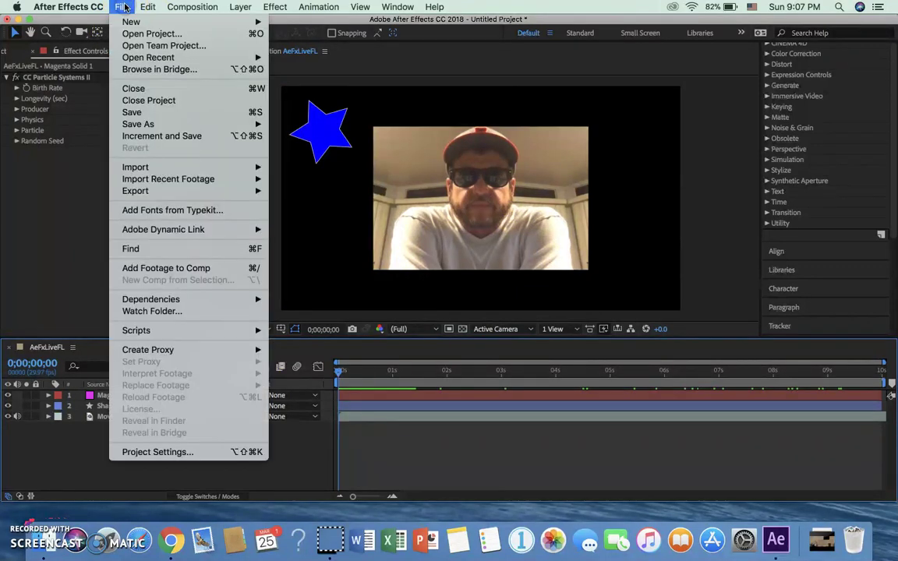
mouse_move(236, 191)
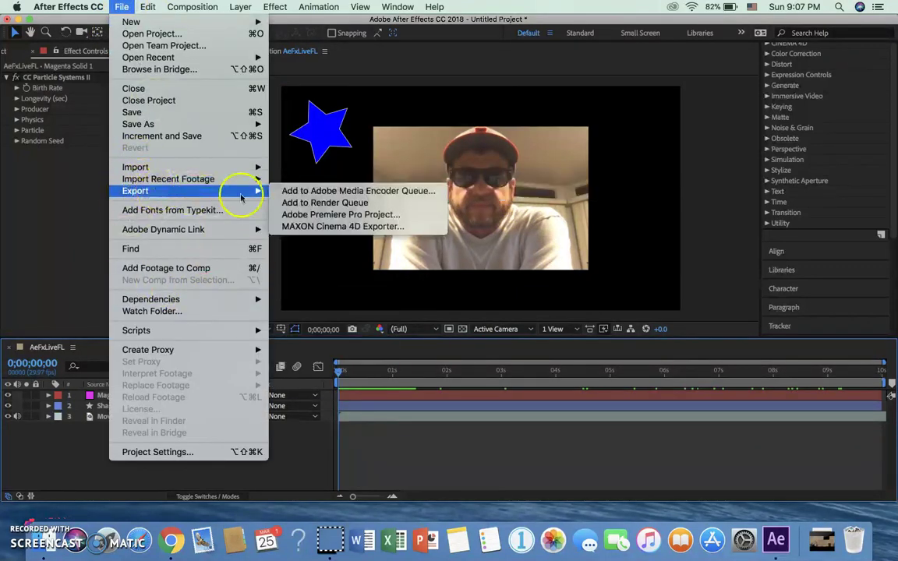
Step: Send AeFxLiveFL to Media Encoder as H.264, Match Source - Adaptive High Bitrate
left_click(382, 192)
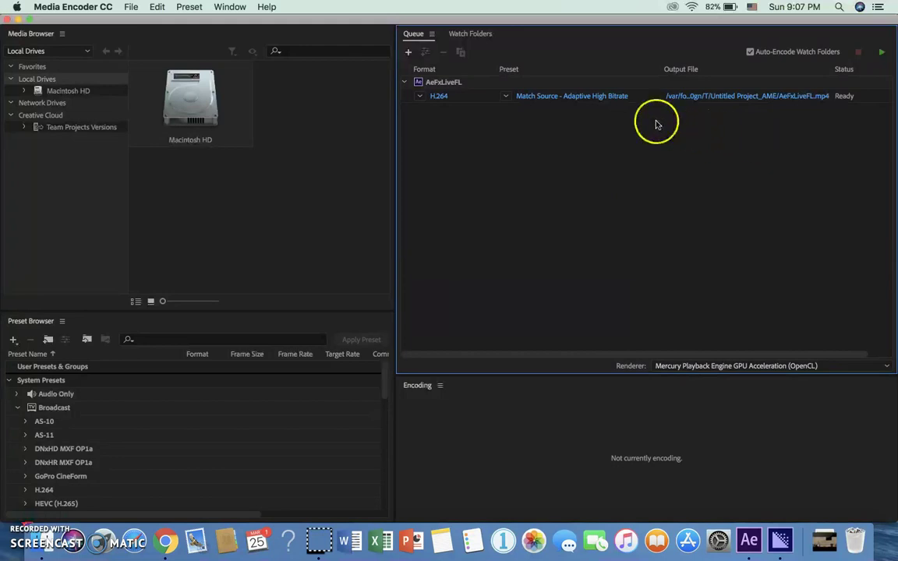
Step: Point the output file to AeFxLiveFL.mp4 in the Documents AeFxLiveFL folder
left_click(698, 97)
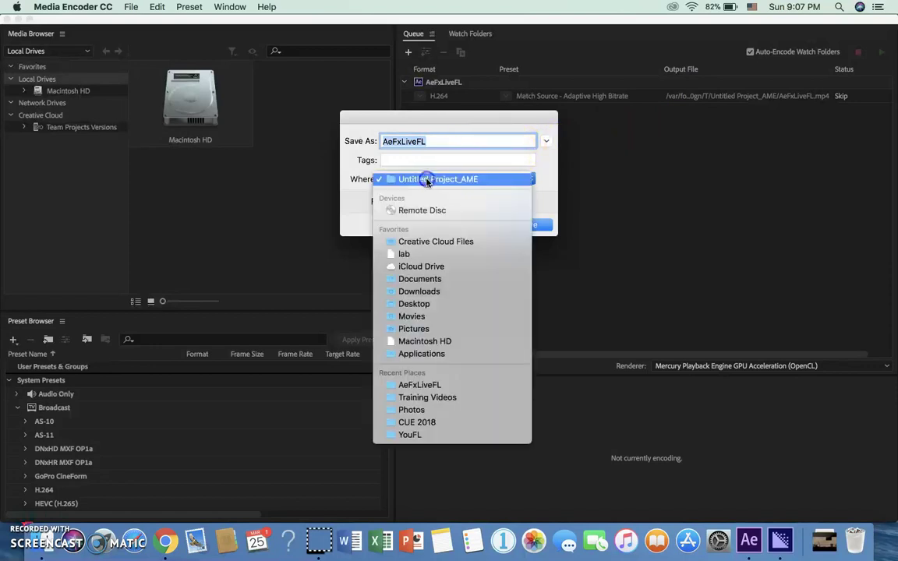
left_click(423, 387)
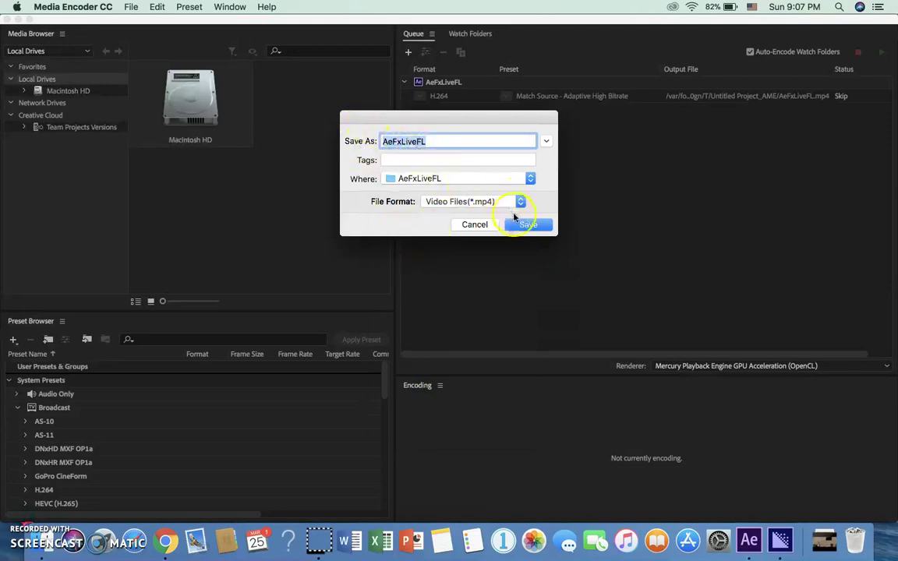
left_click(527, 225)
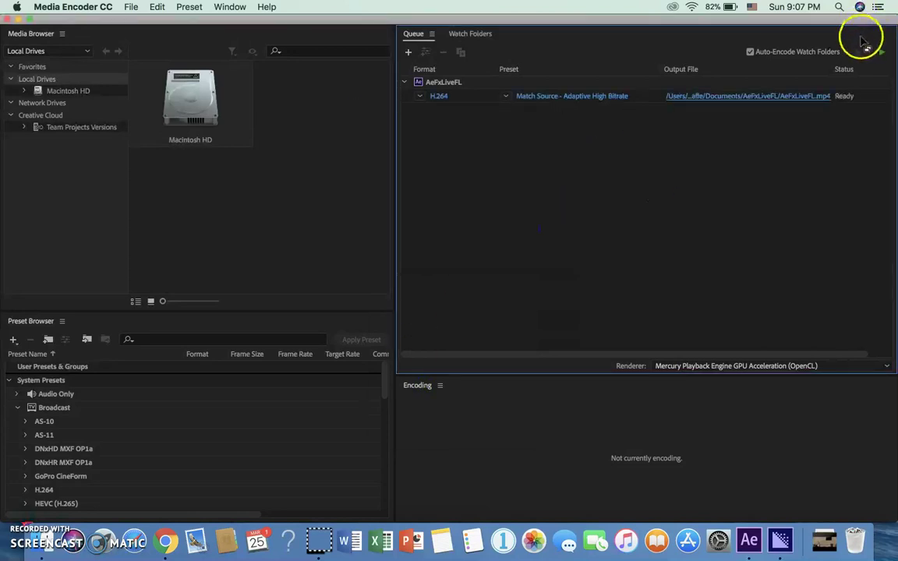
Step: Start the queue and encode AeFxLiveFL.mp4 until its status reads Done
left_click(881, 52)
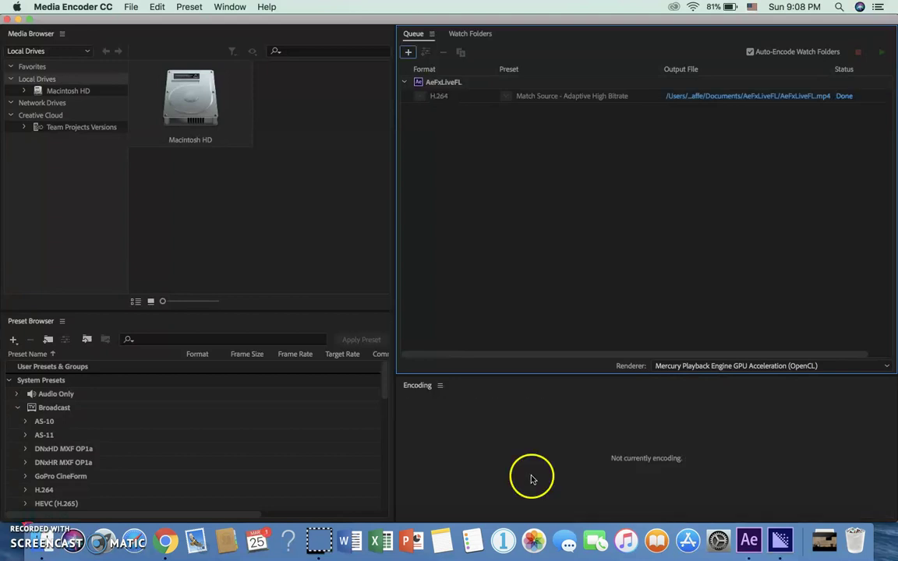
Step: Open Documents > AeFxLiveFL in Finder and arrange AeFxLiveFL.mp4 beside the webcam movie
left_click(38, 549)
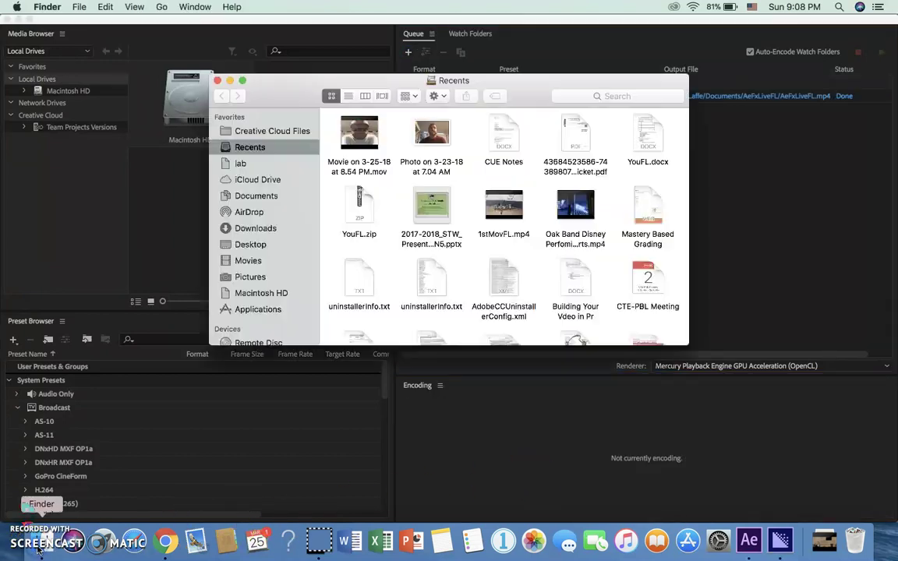
left_click(258, 196)
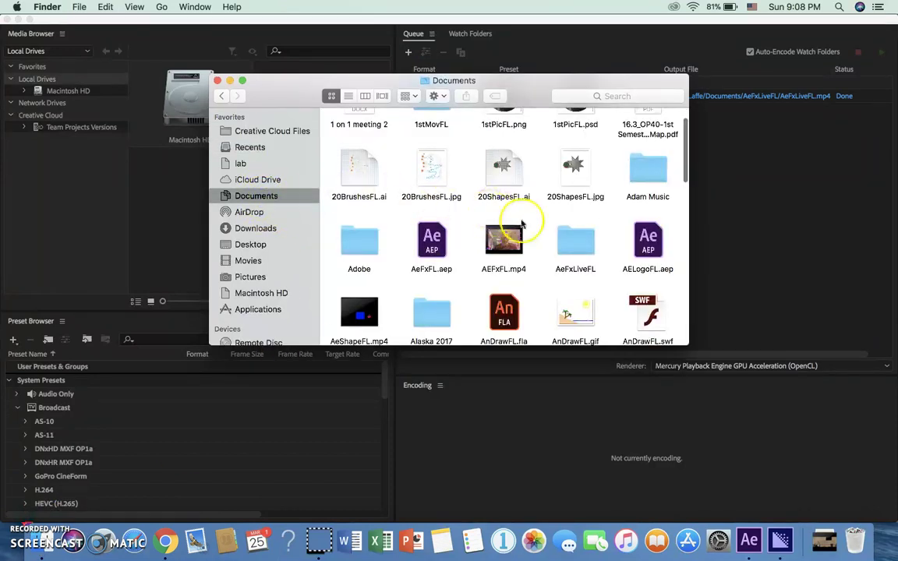
double_click(575, 239)
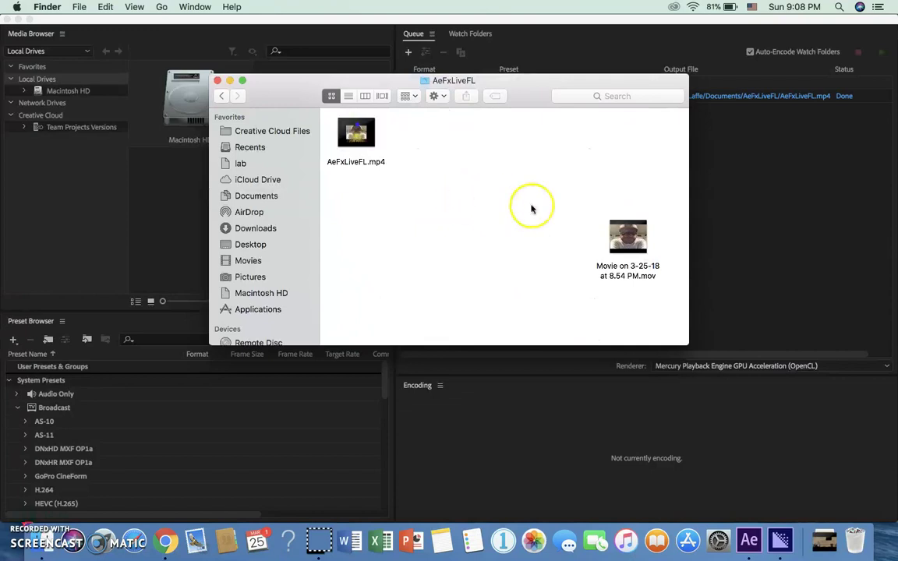
left_click_drag(628, 237, 506, 155)
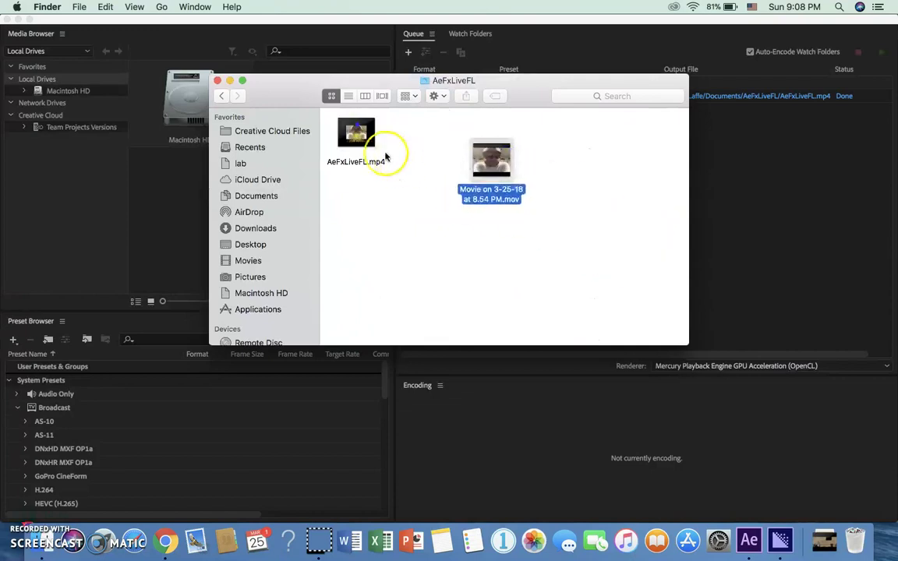
left_click_drag(356, 134, 374, 196)
left_click(347, 211)
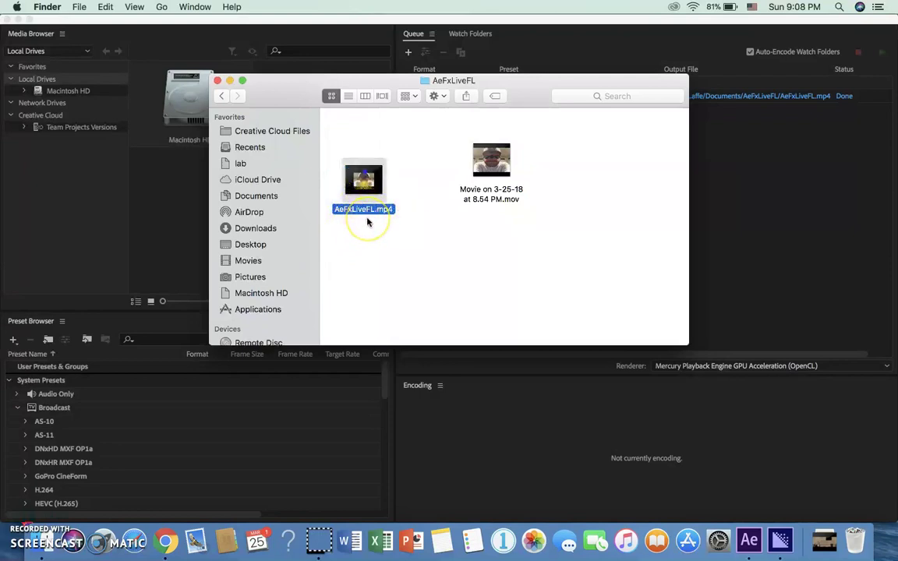
left_click(28, 515)
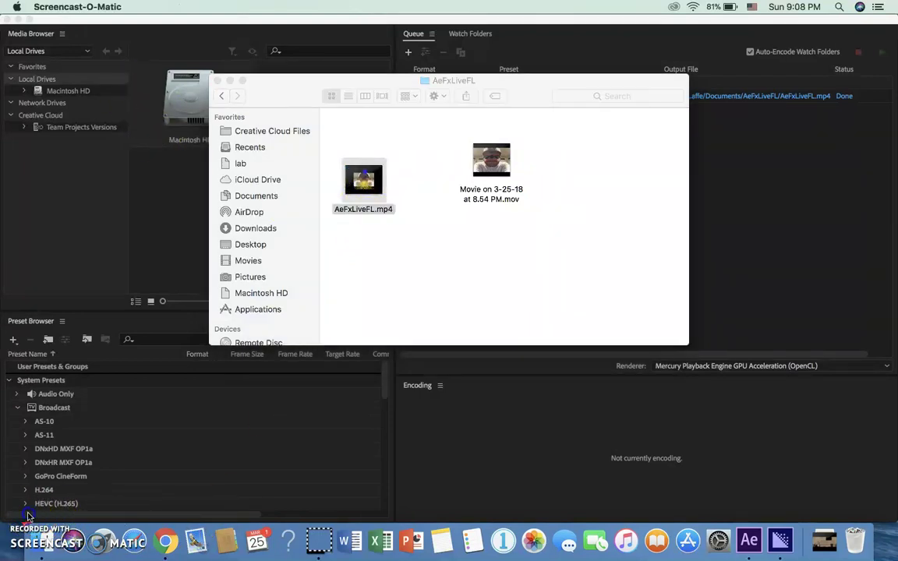